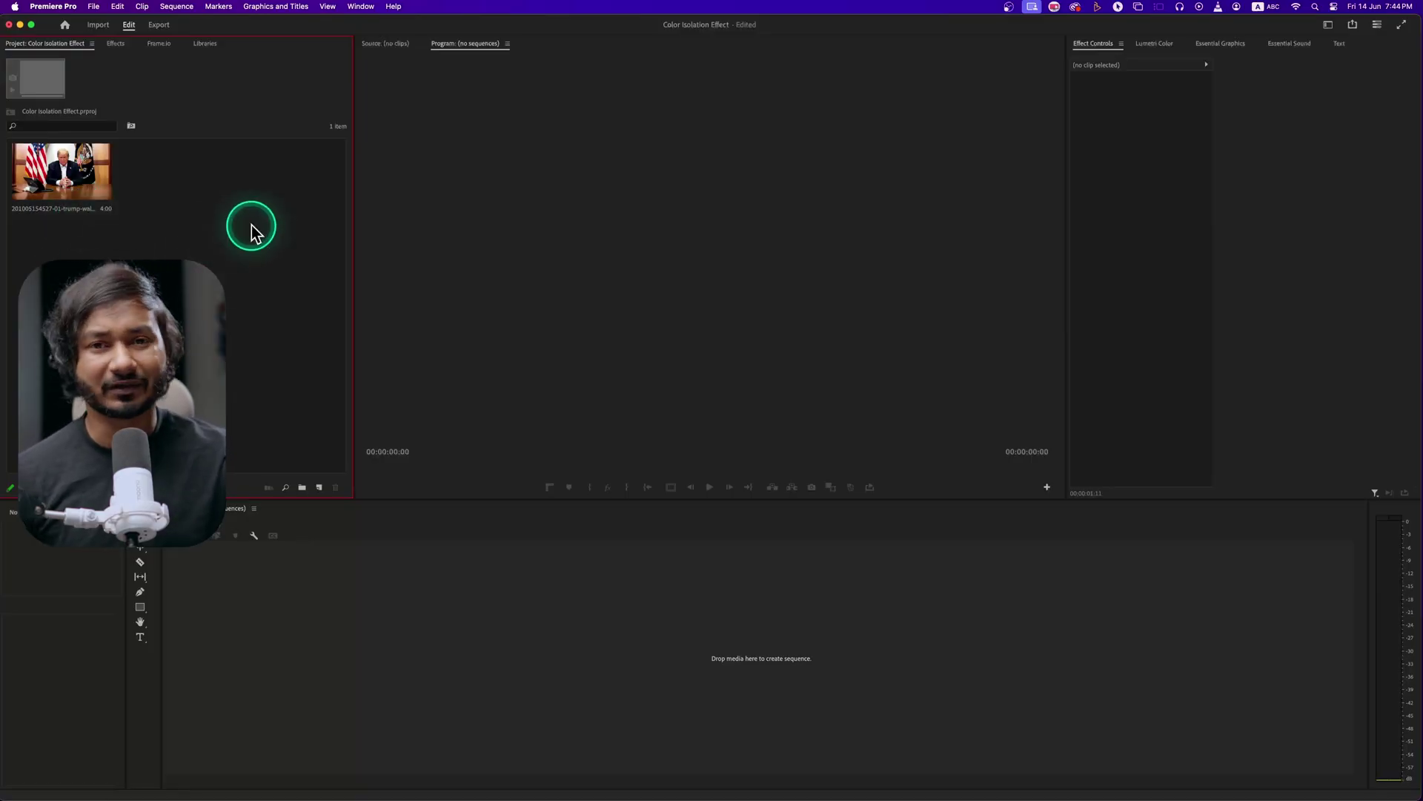
Create a new sequence named Color Isolation with the HD 1080p 23.976 fps preset
right_click(272, 239)
mouse_move(317, 292)
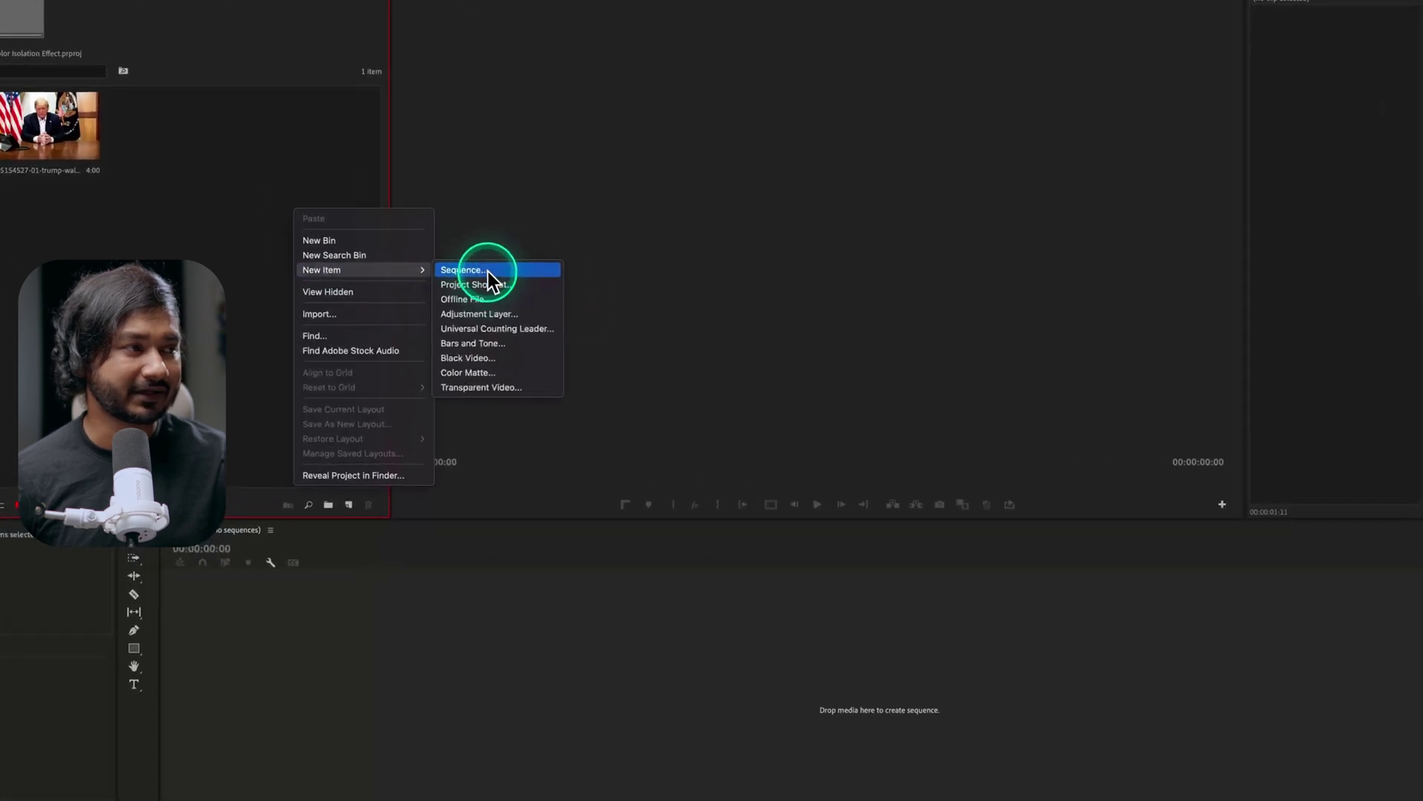
click(436, 292)
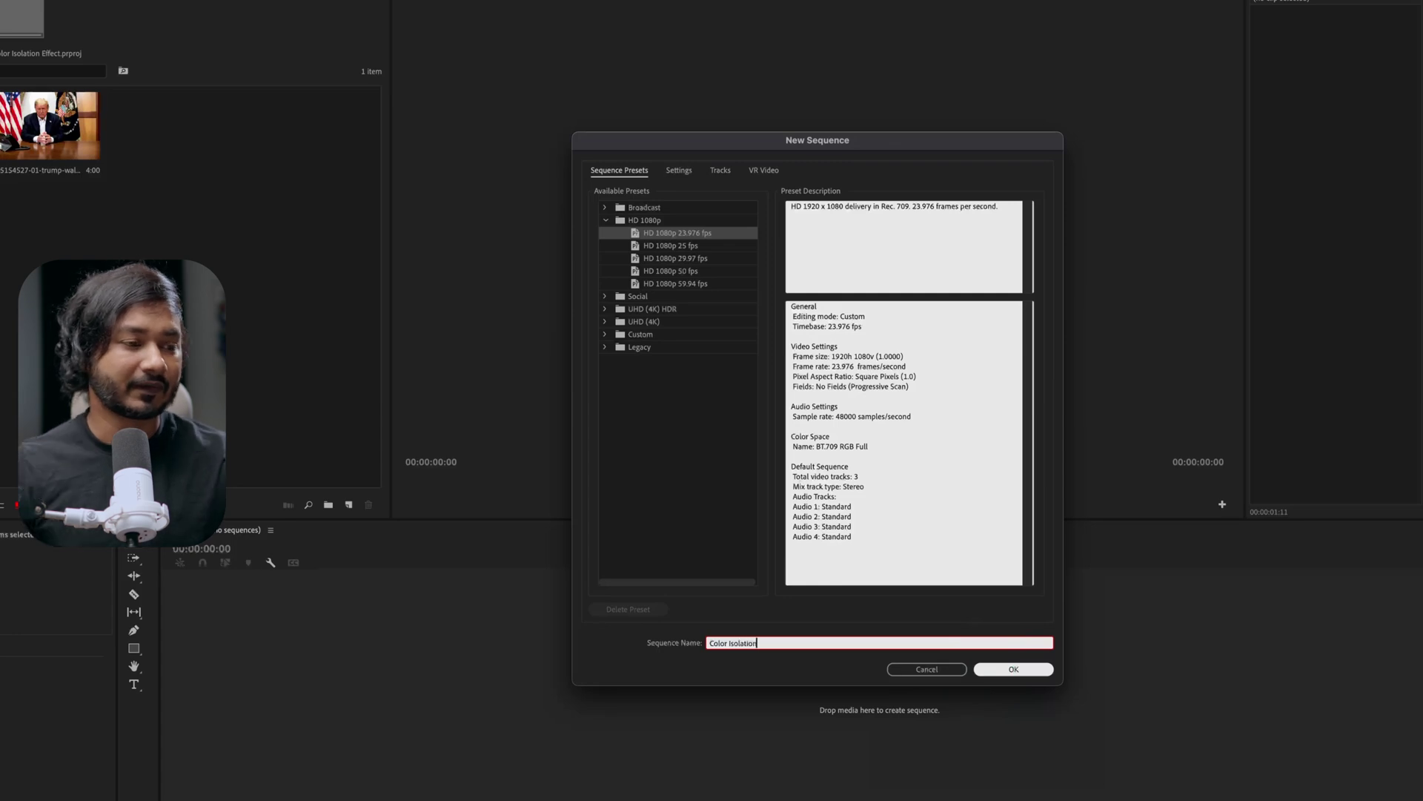
click(1043, 669)
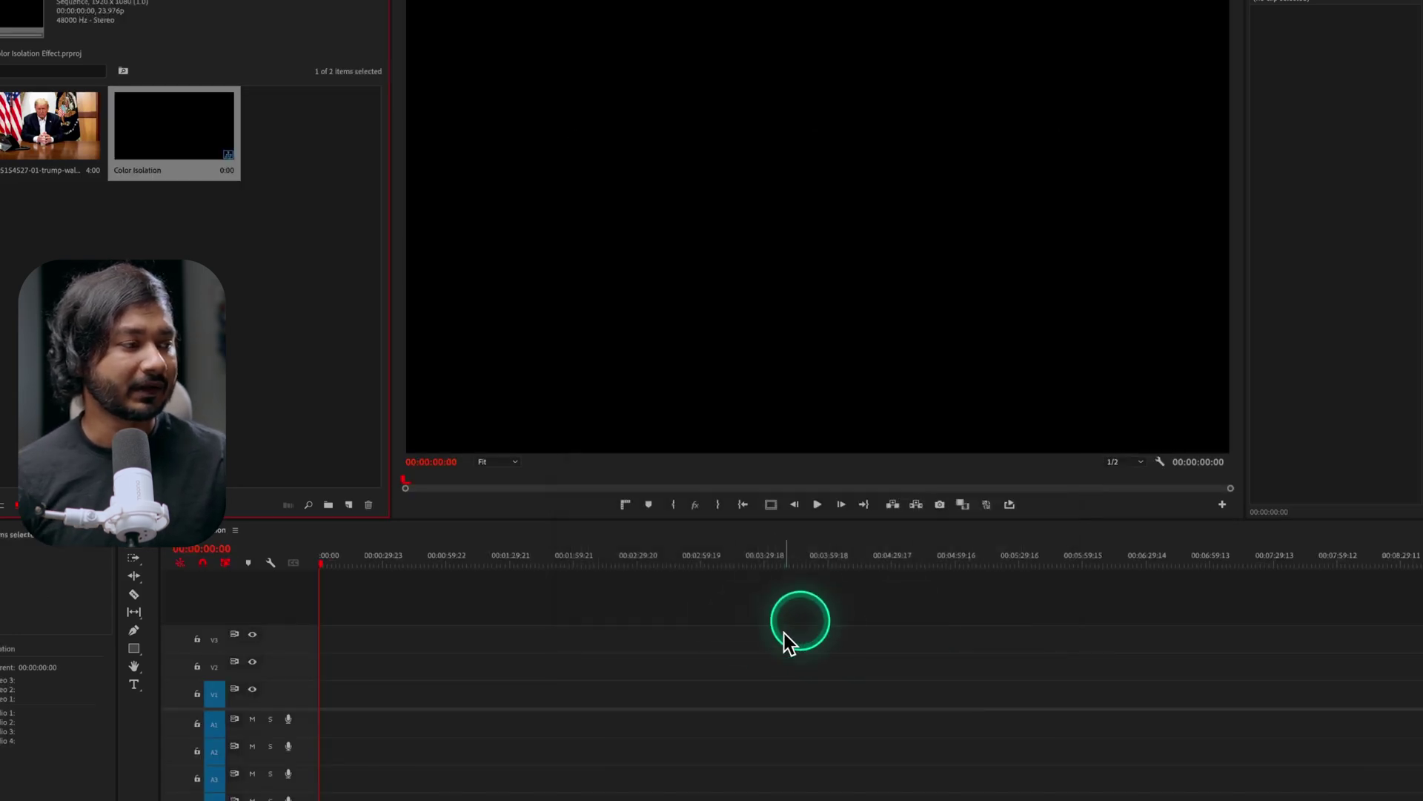
Place the still image at the start of track V1, extend its clip to about 13:15 and play it back
drag(17, 145, 340, 685)
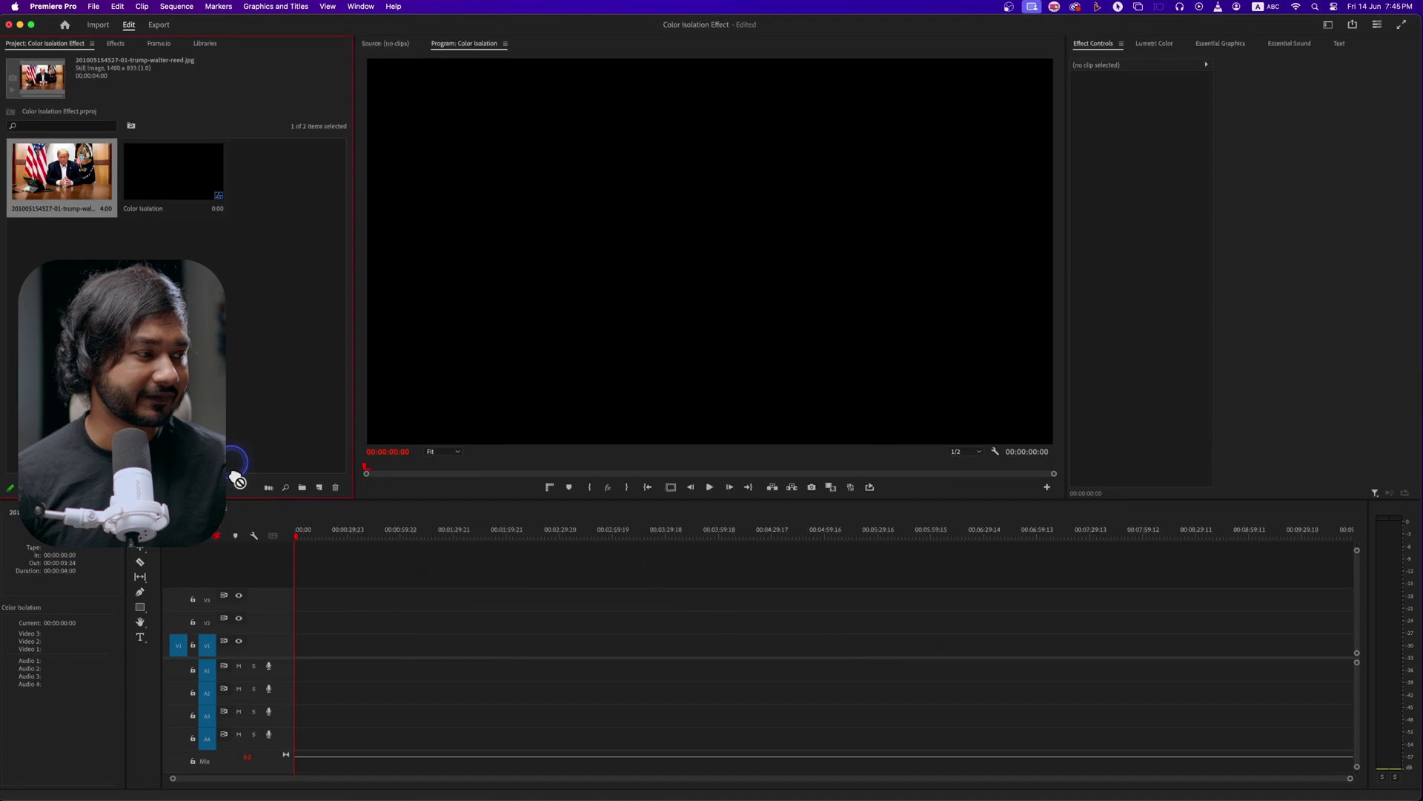
drag(294, 639, 295, 640)
scroll(322, 657, up, 8)
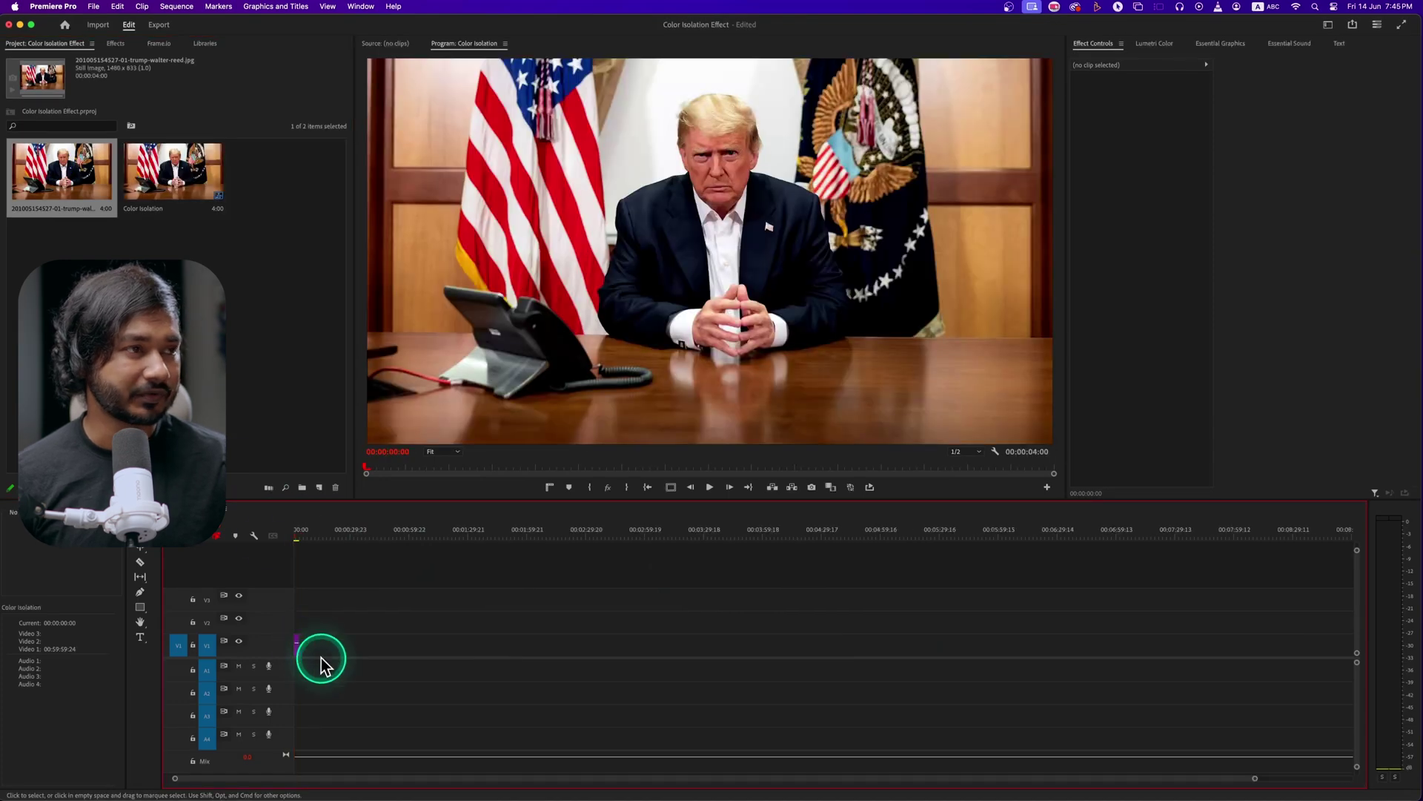
drag(355, 650, 517, 651)
key(space)
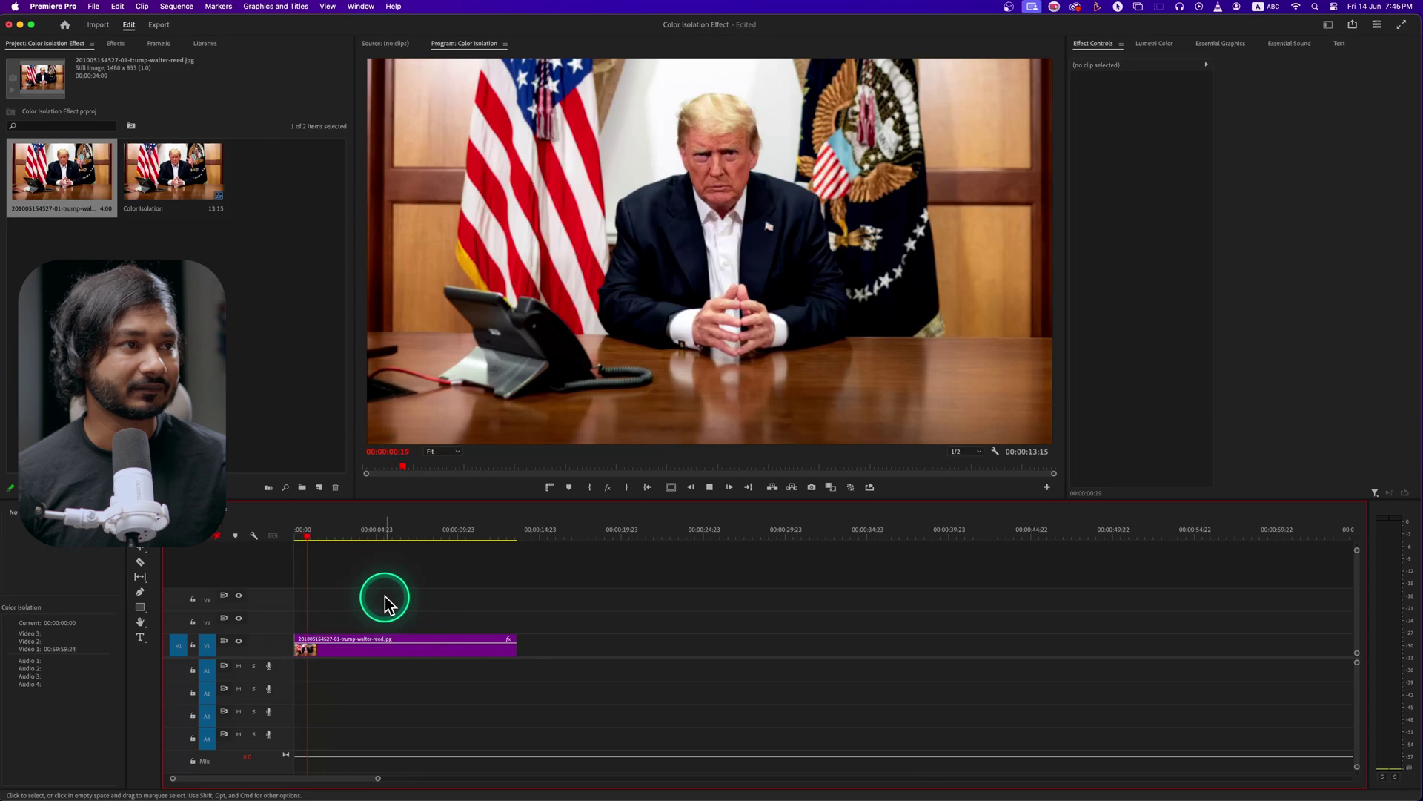
Find the Lumetri Color video effect by searching for lumetri and apply it to the image clip on V1
click(496, 647)
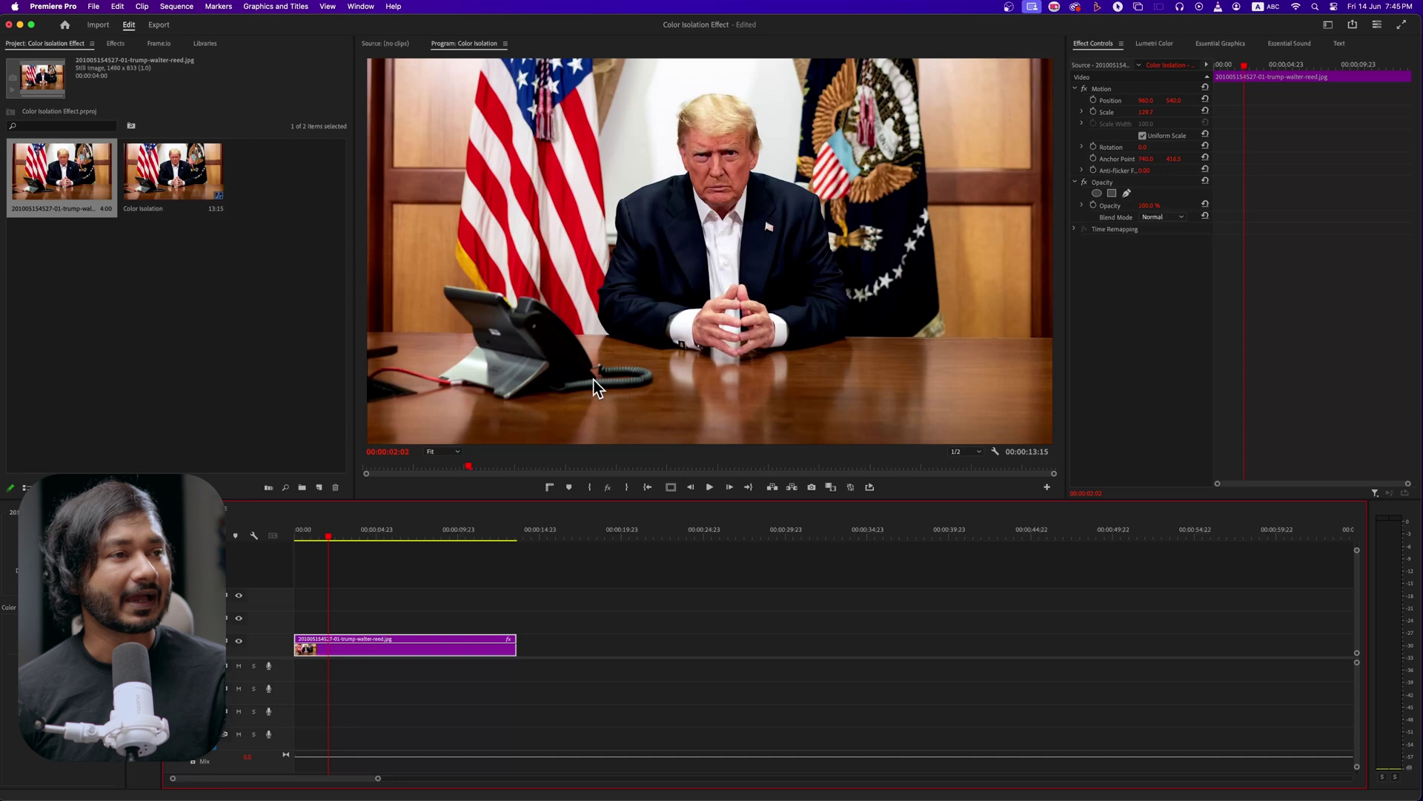
click(594, 381)
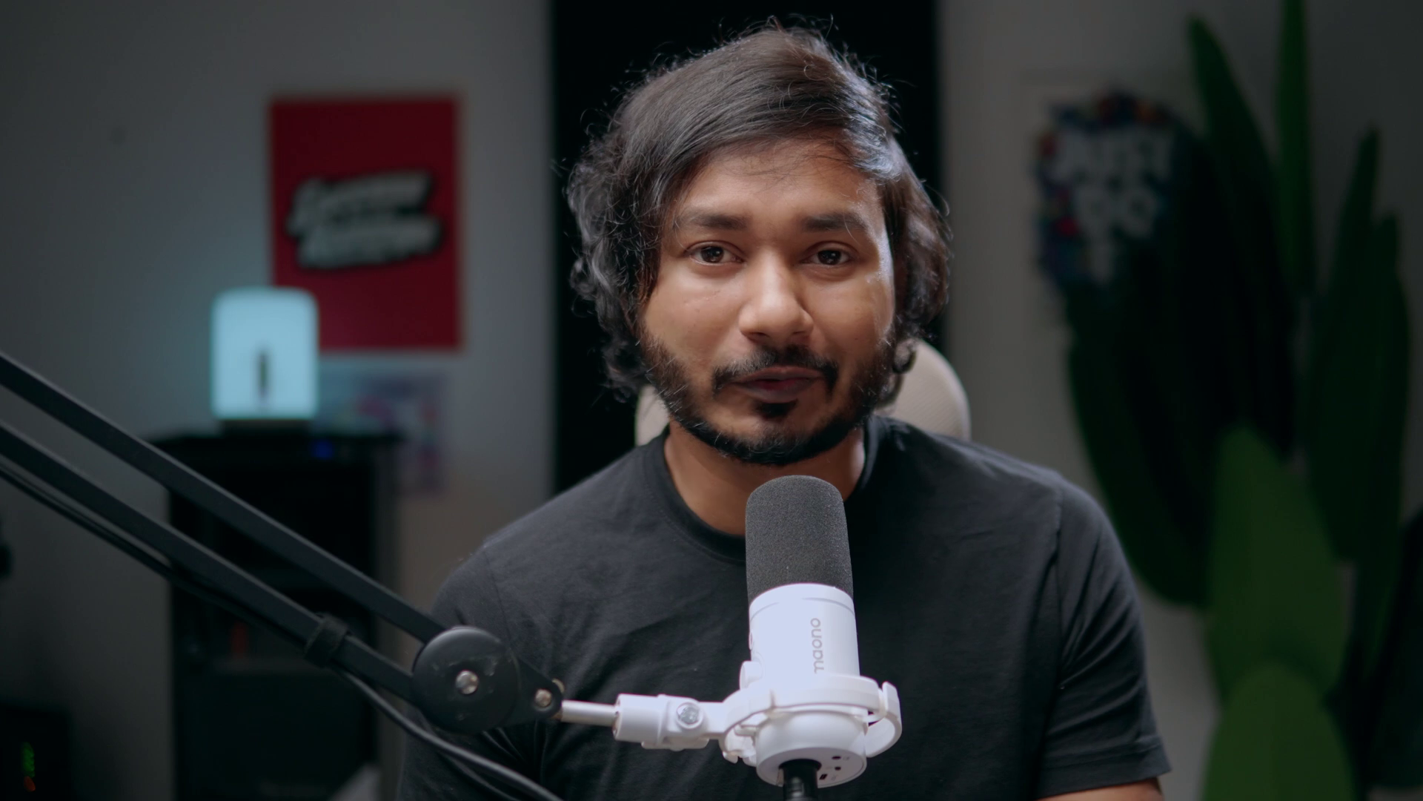
click(104, 49)
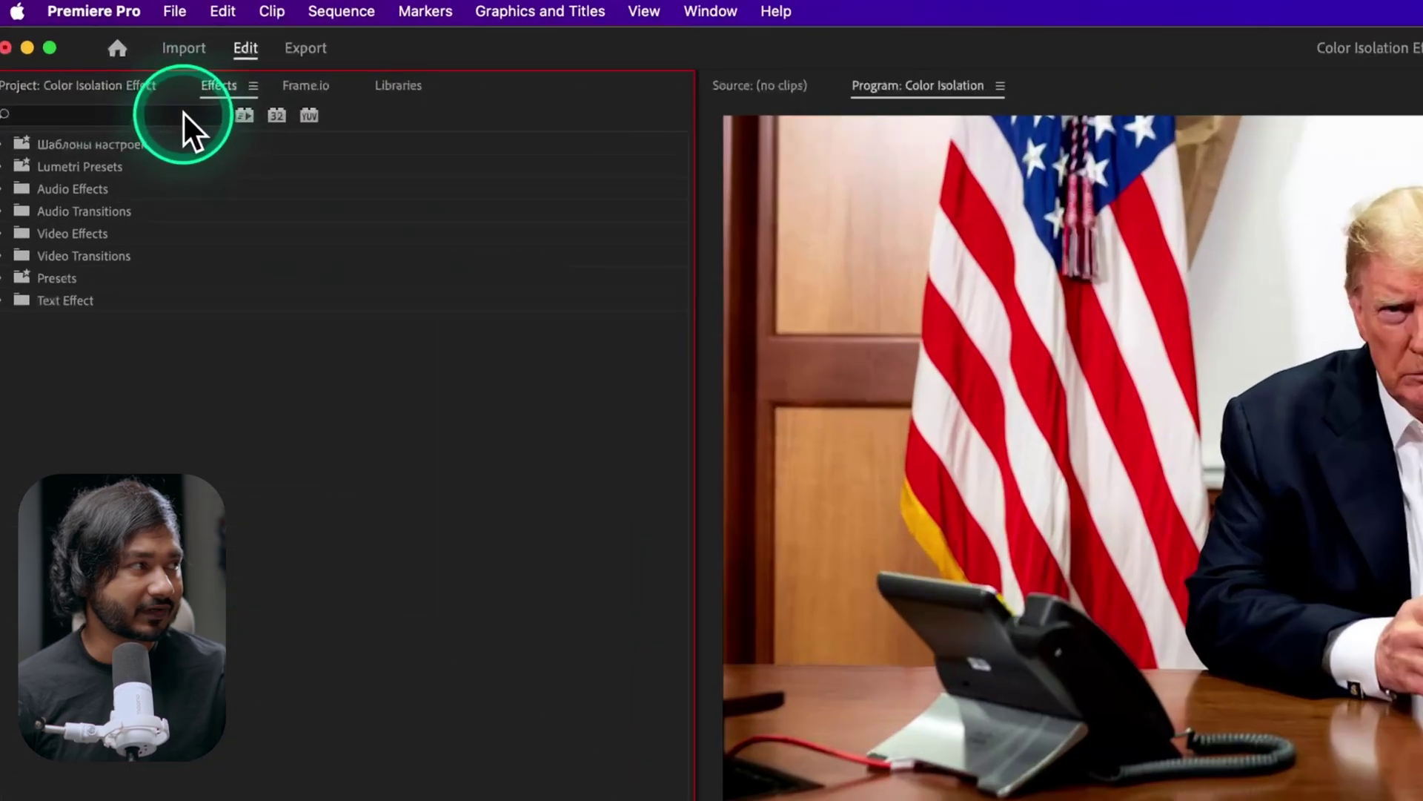
click(98, 58)
text(lumetri)
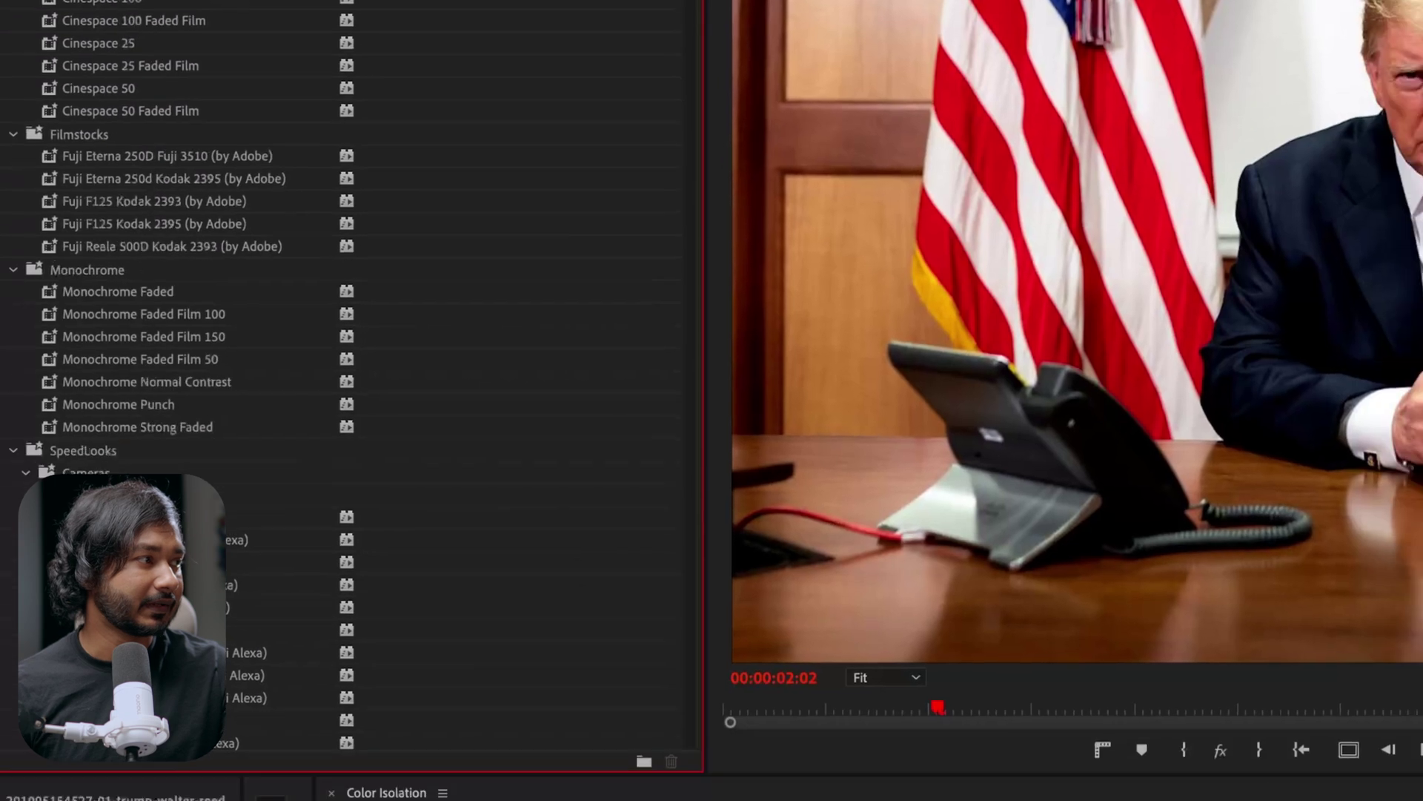
scroll(78, 605, down, 15)
scroll(60, 54, down, 10)
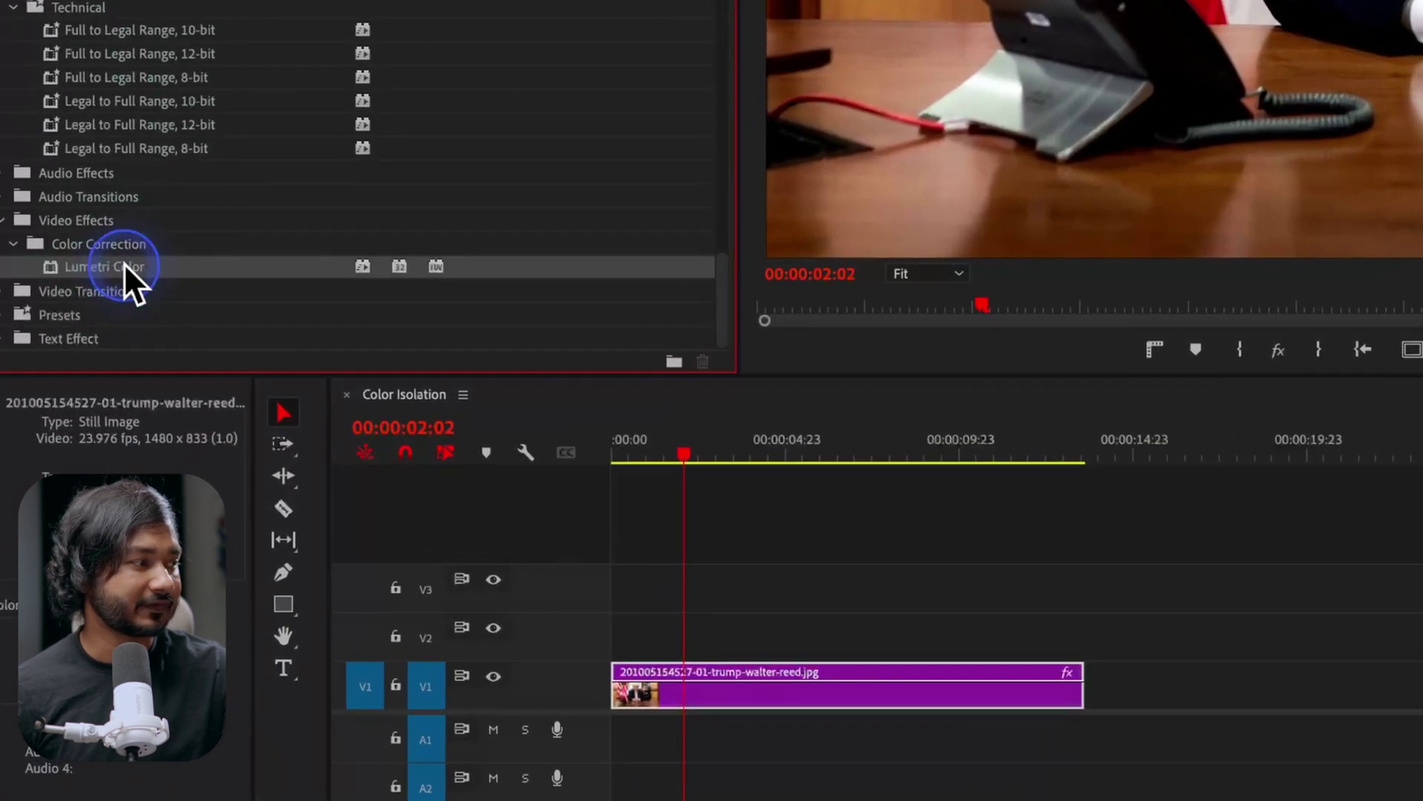
drag(105, 316, 657, 658)
drag(776, 675, 782, 676)
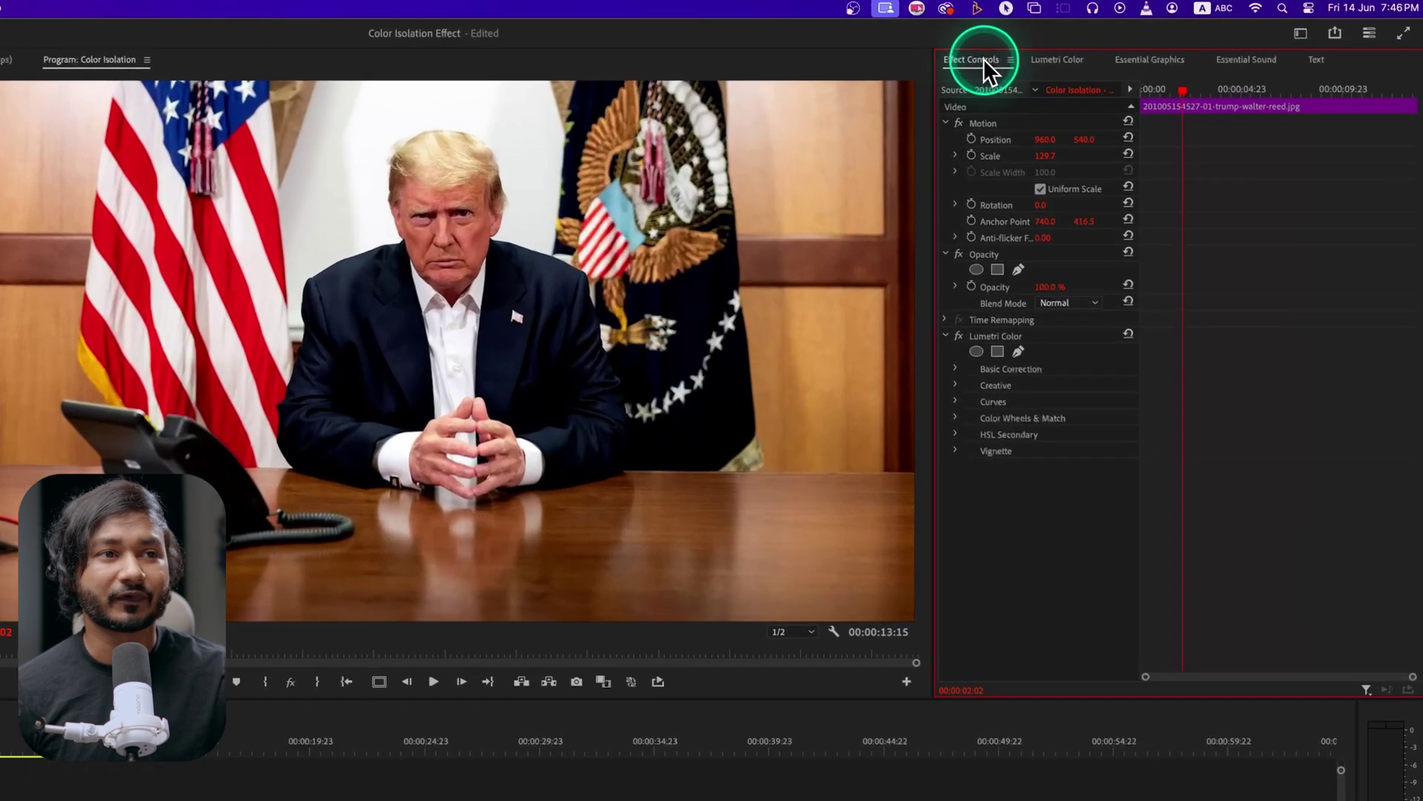
Draw a closed free-form mask for the Lumetri Color effect around the seated man's arms, shoulders, head and hands
click(1112, 192)
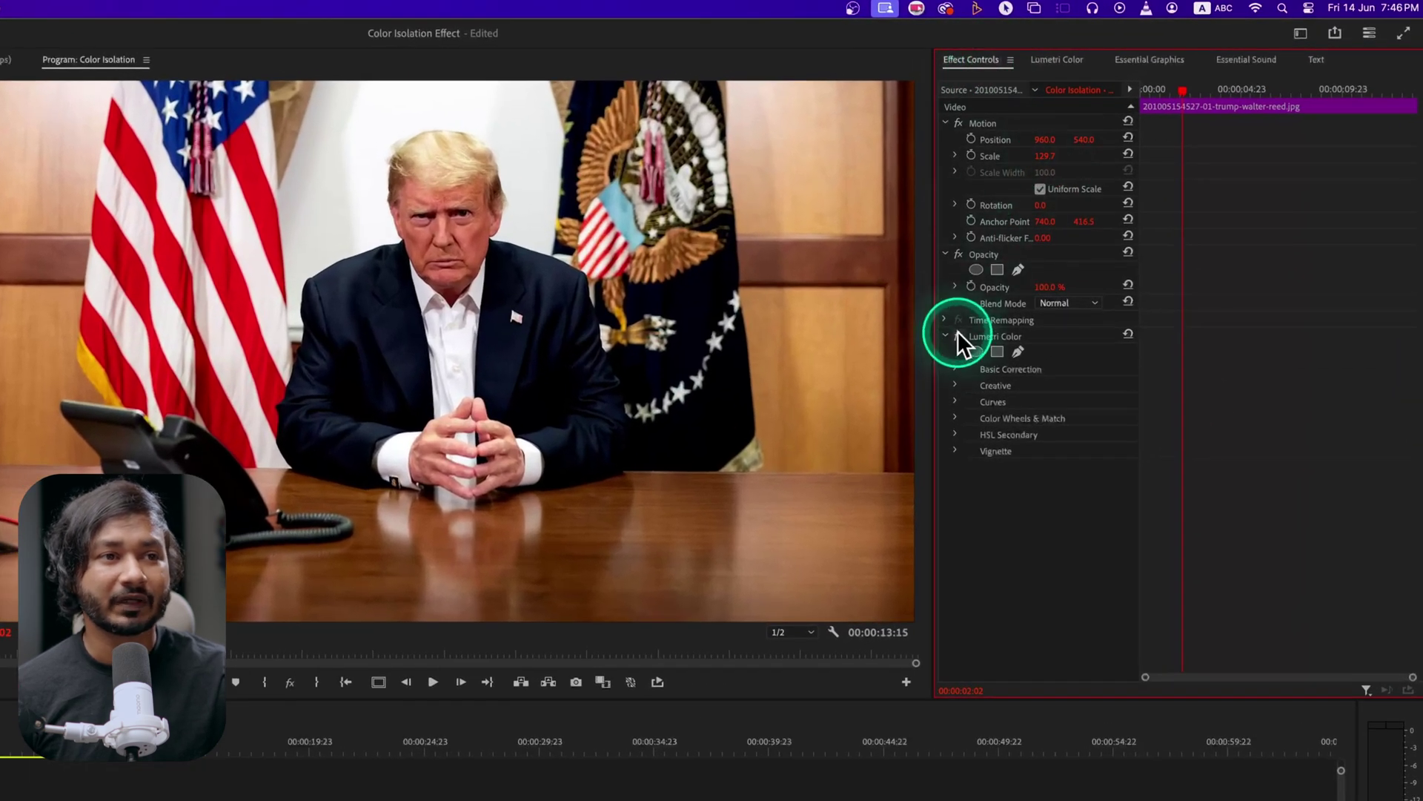
click(1012, 335)
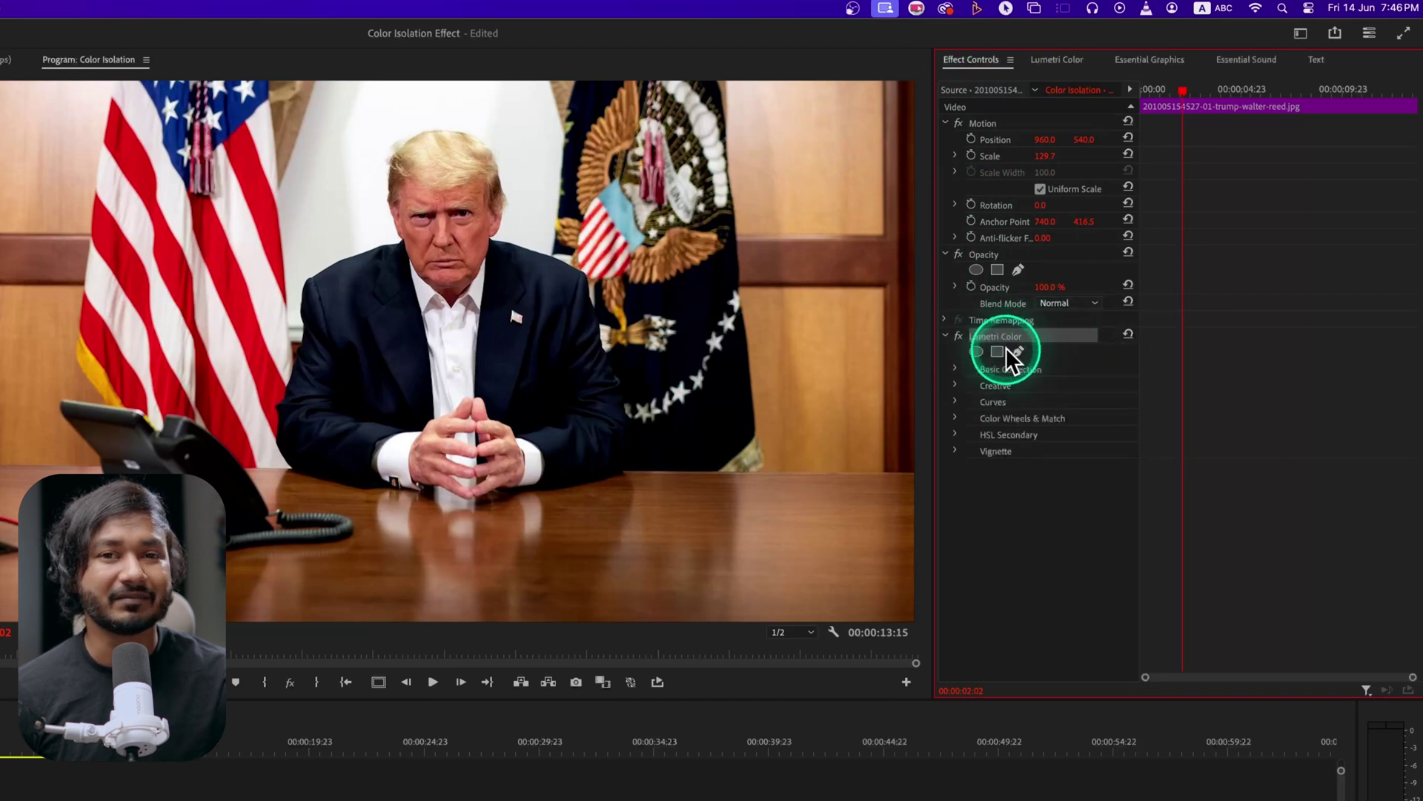
click(497, 180)
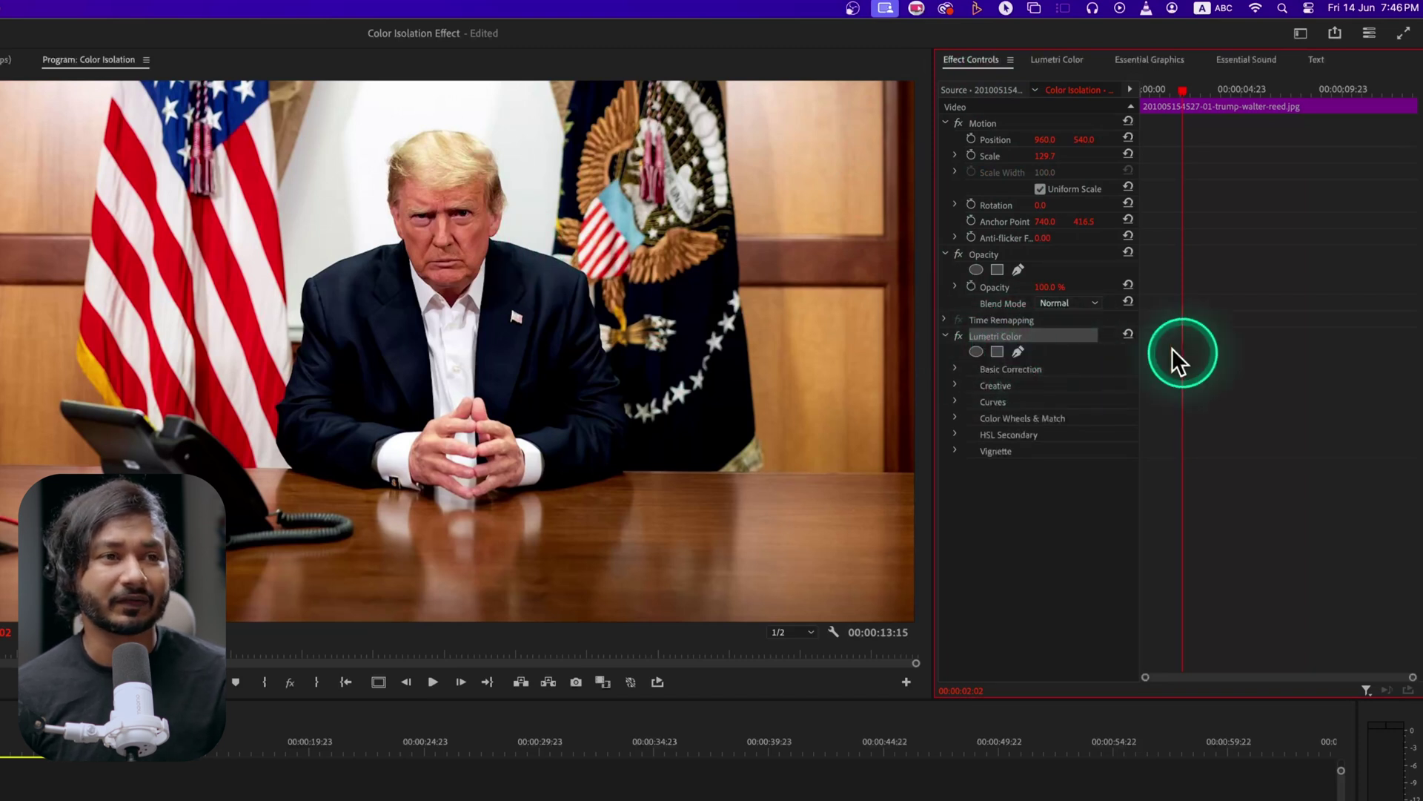
click(1017, 345)
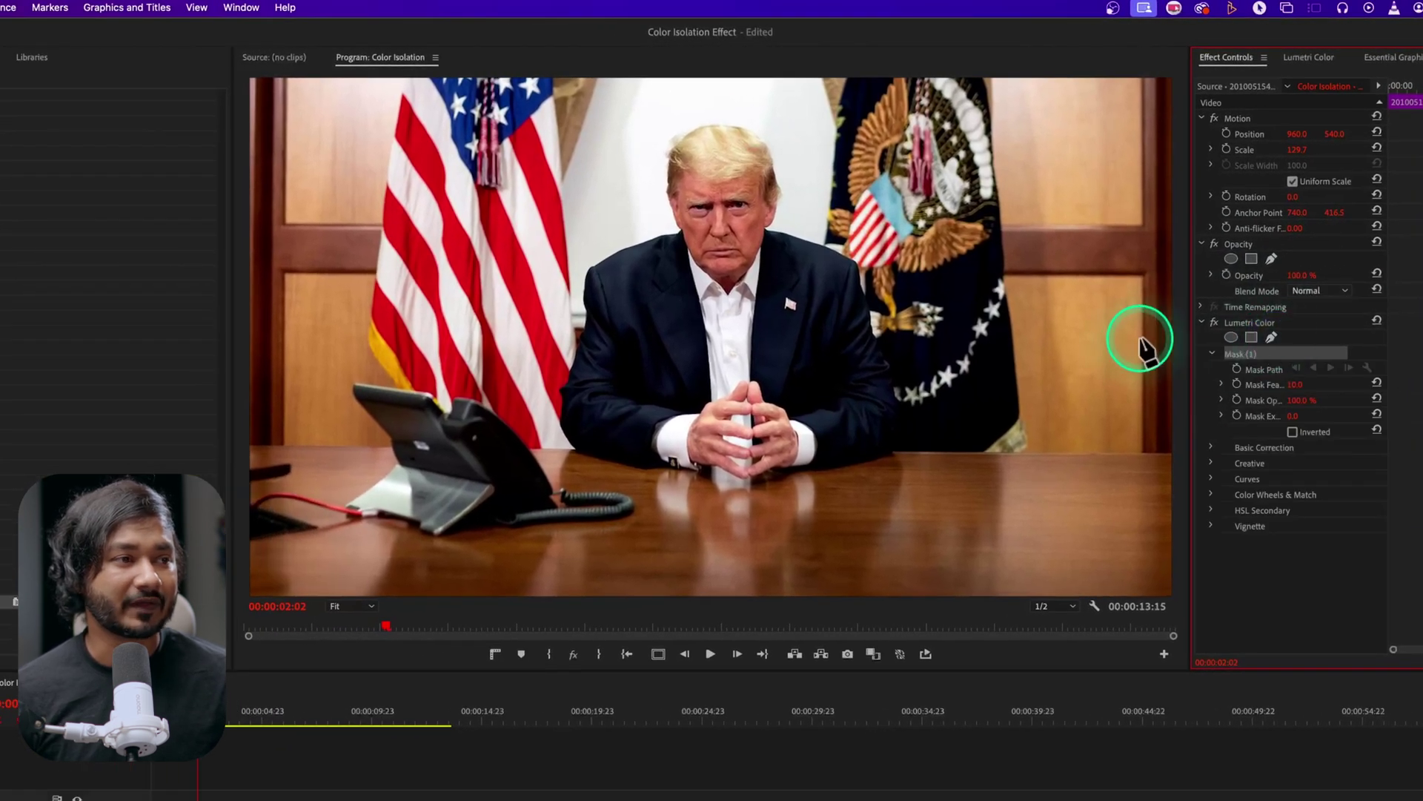
drag(651, 465, 576, 448)
click(575, 446)
click(557, 423)
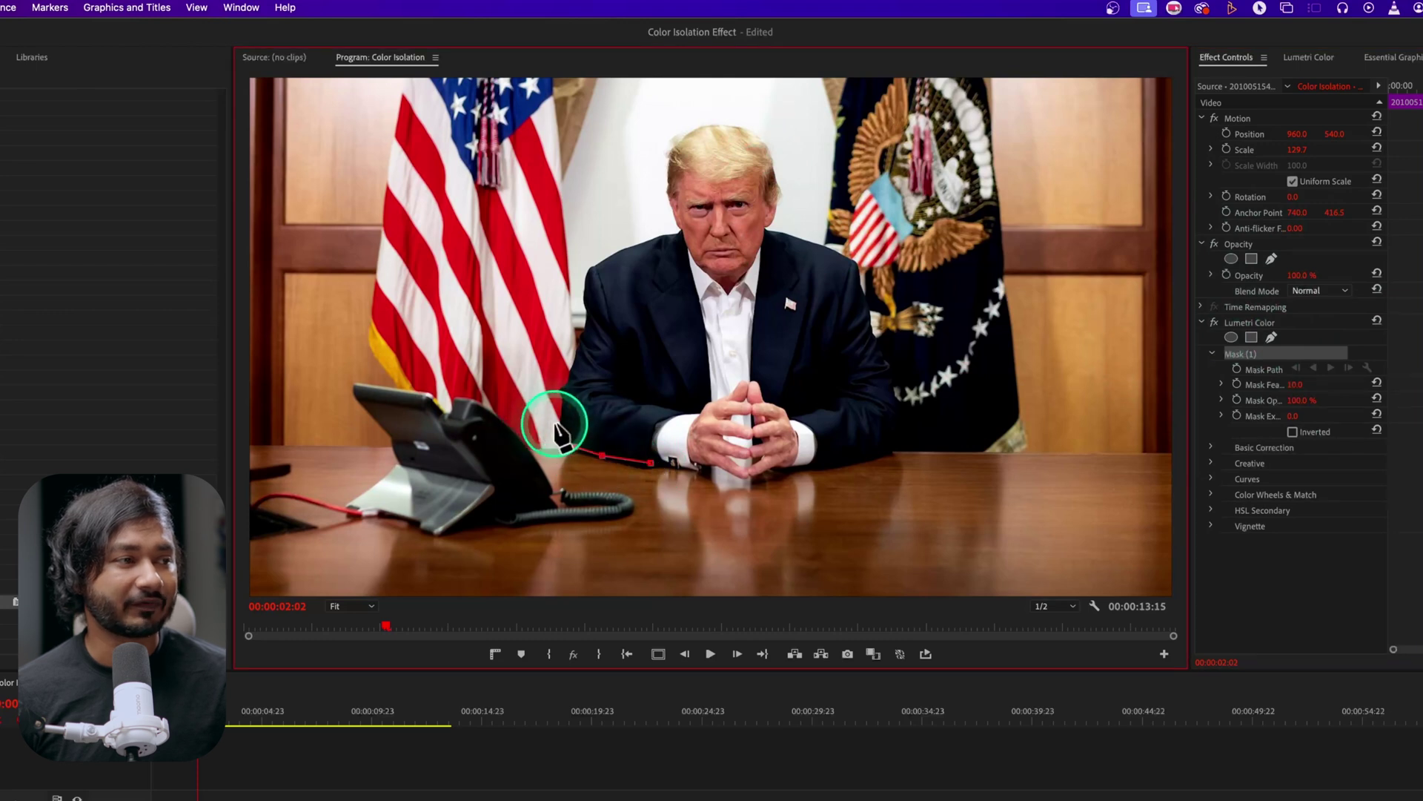
click(558, 385)
click(570, 373)
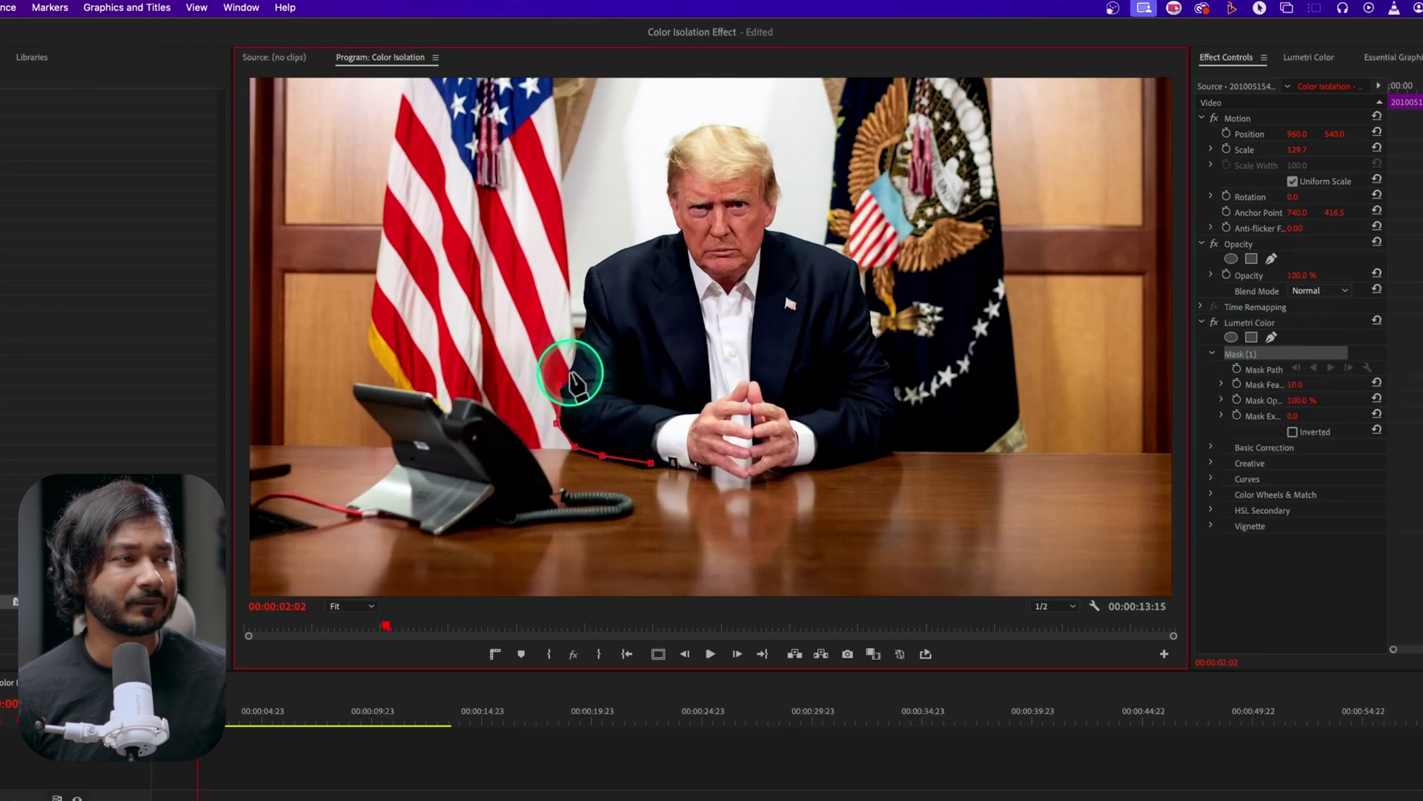
click(578, 341)
click(582, 324)
click(582, 303)
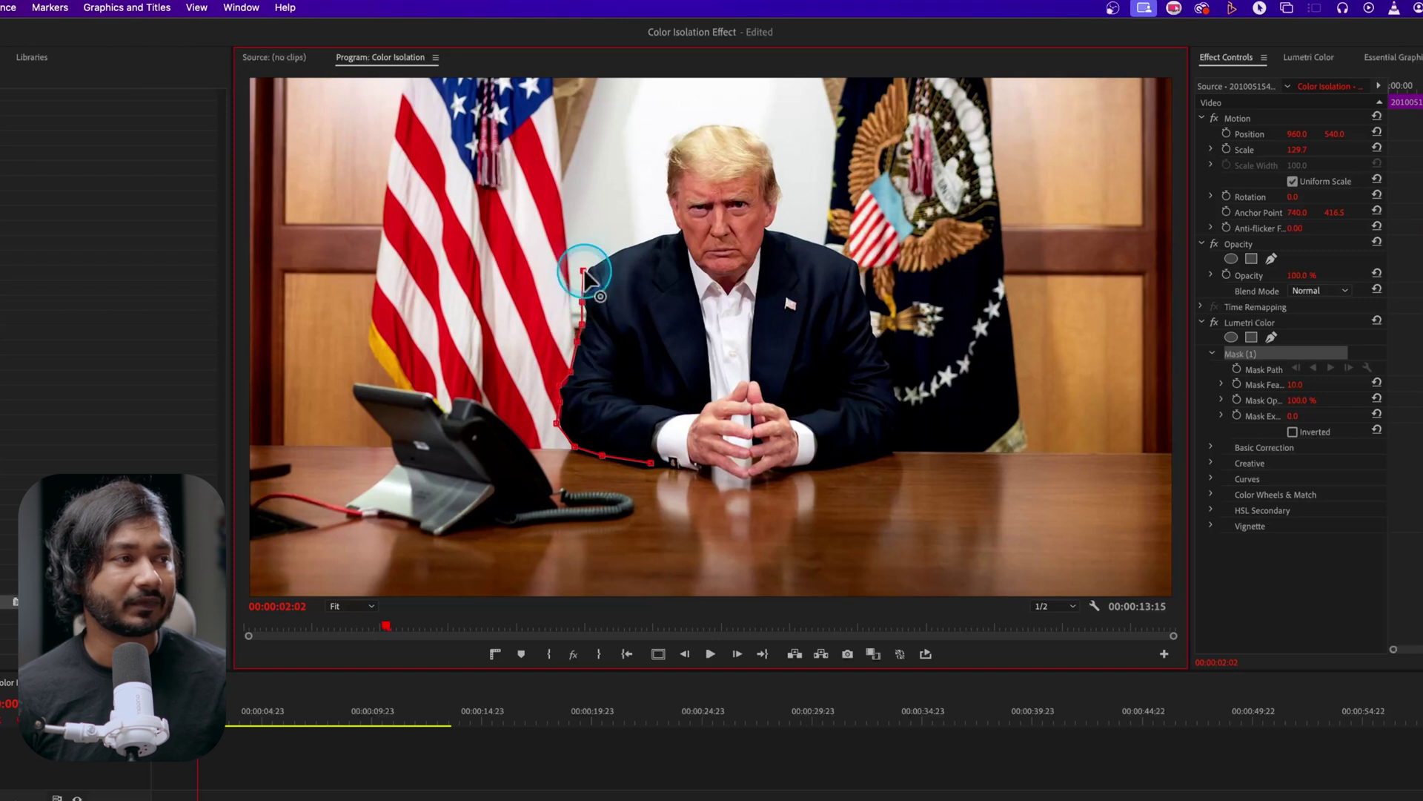
click(605, 251)
click(635, 236)
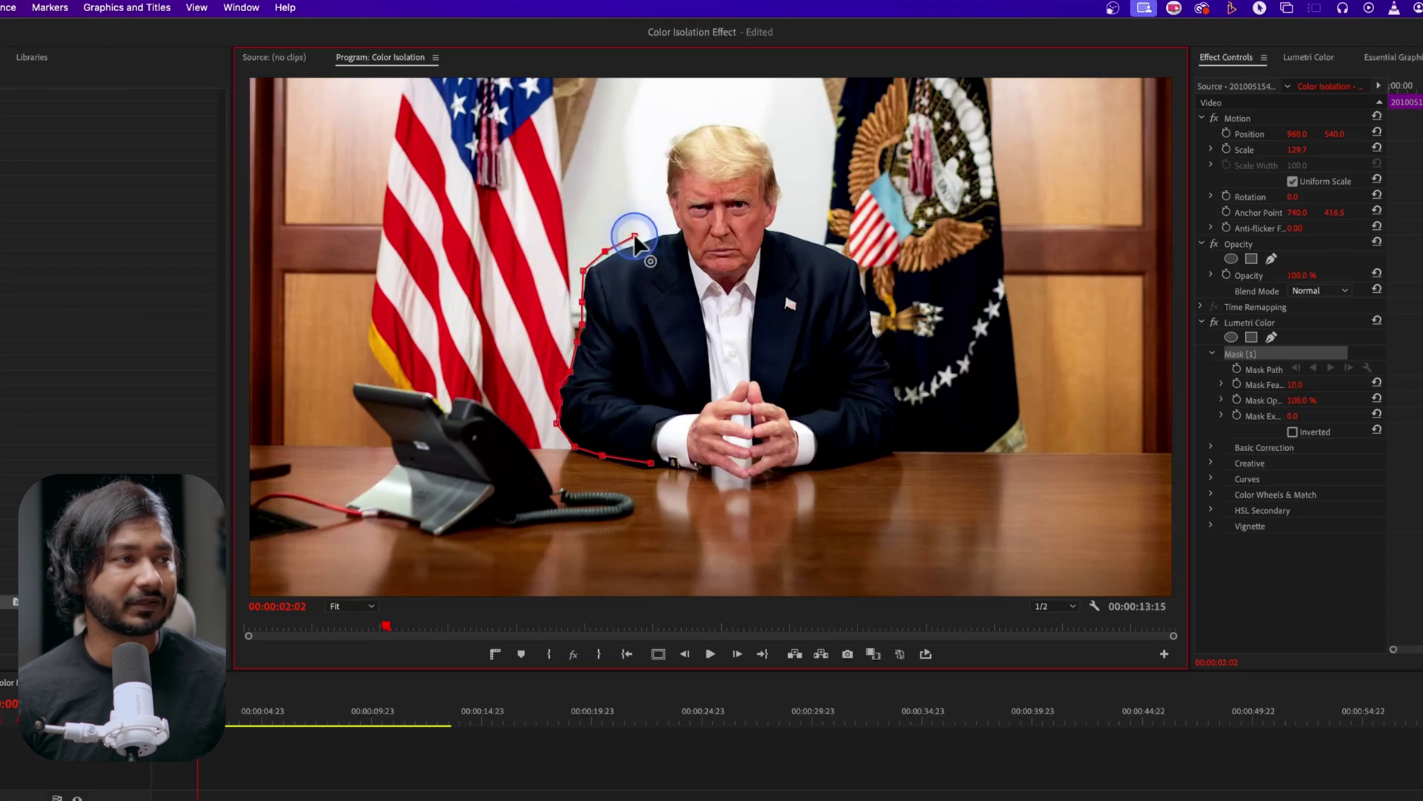
click(664, 232)
click(671, 207)
click(666, 175)
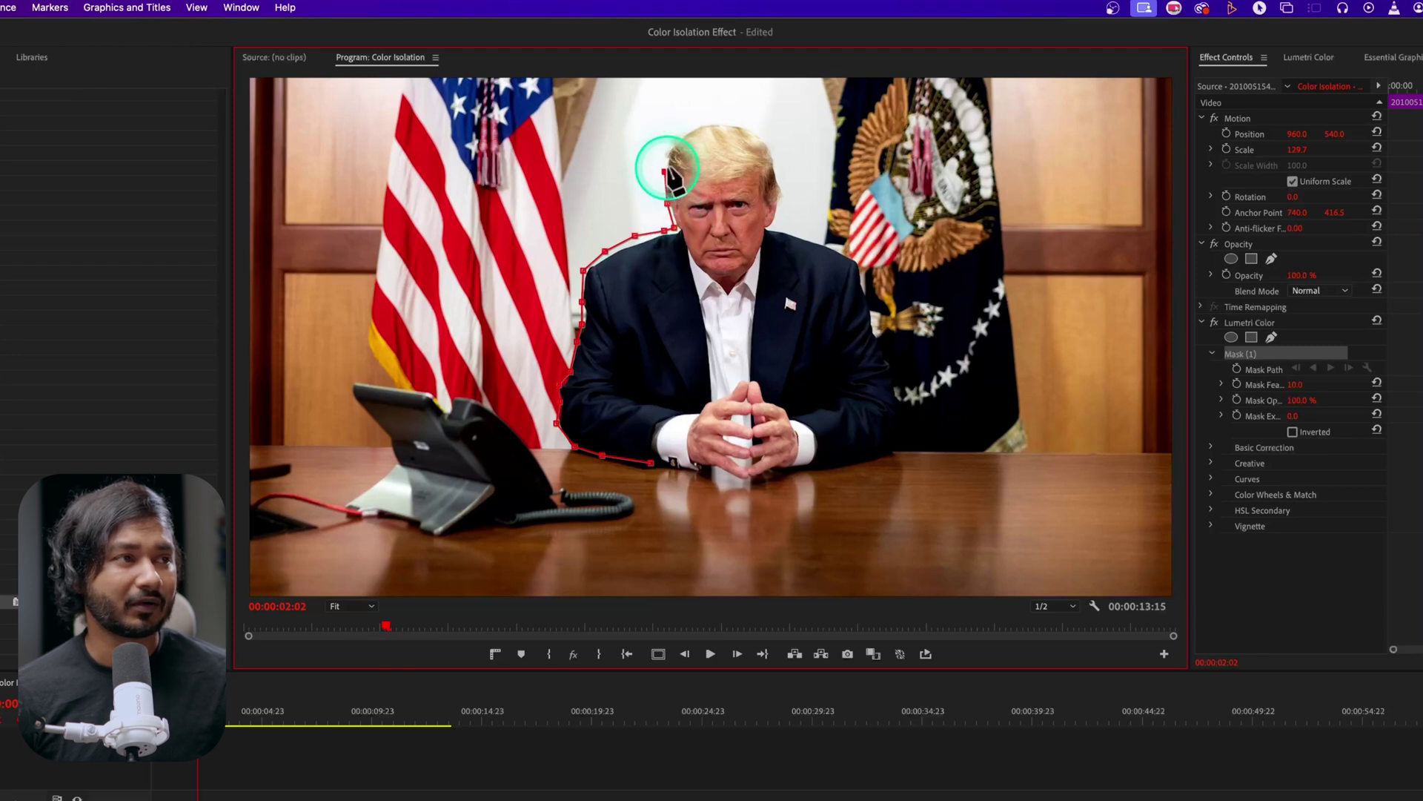
click(696, 122)
click(718, 119)
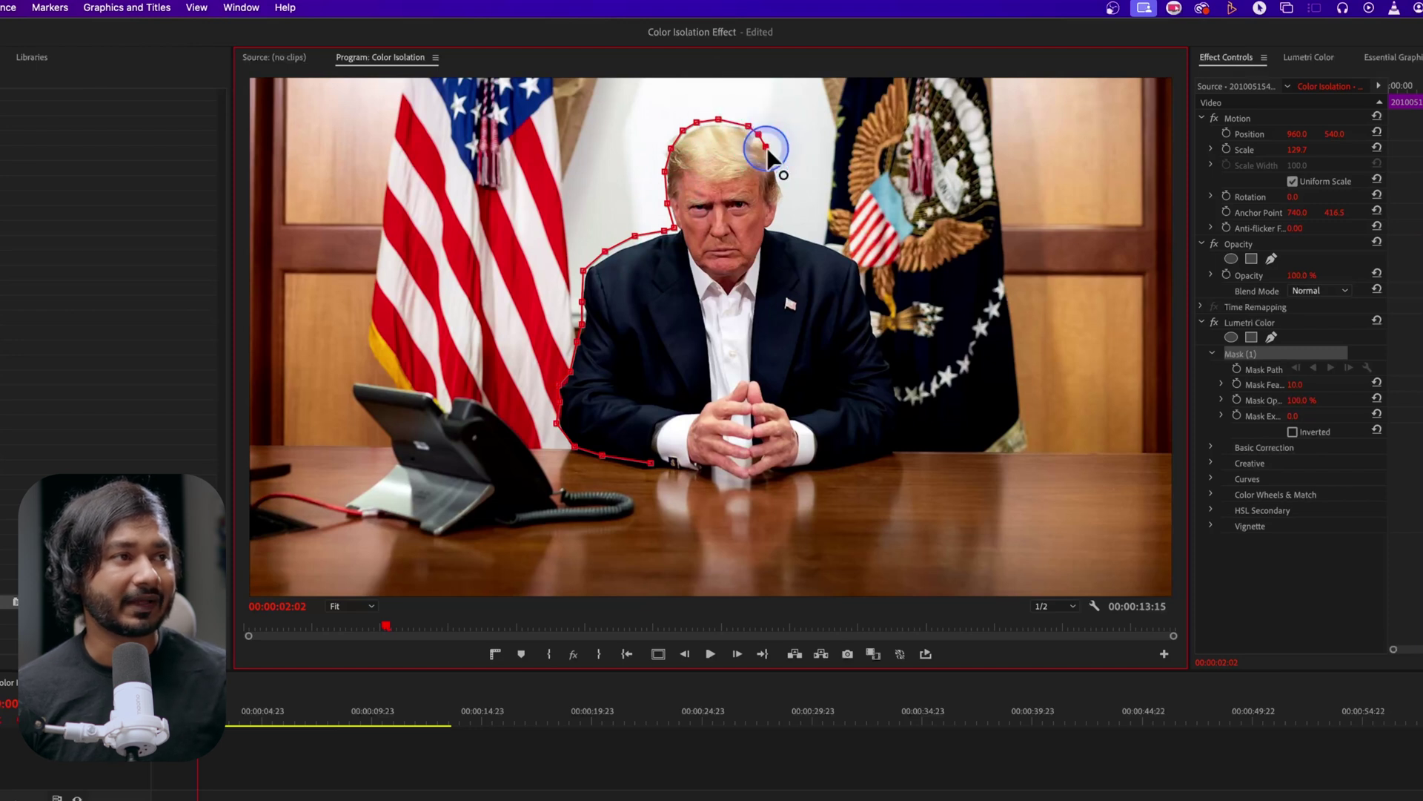
click(778, 211)
click(879, 337)
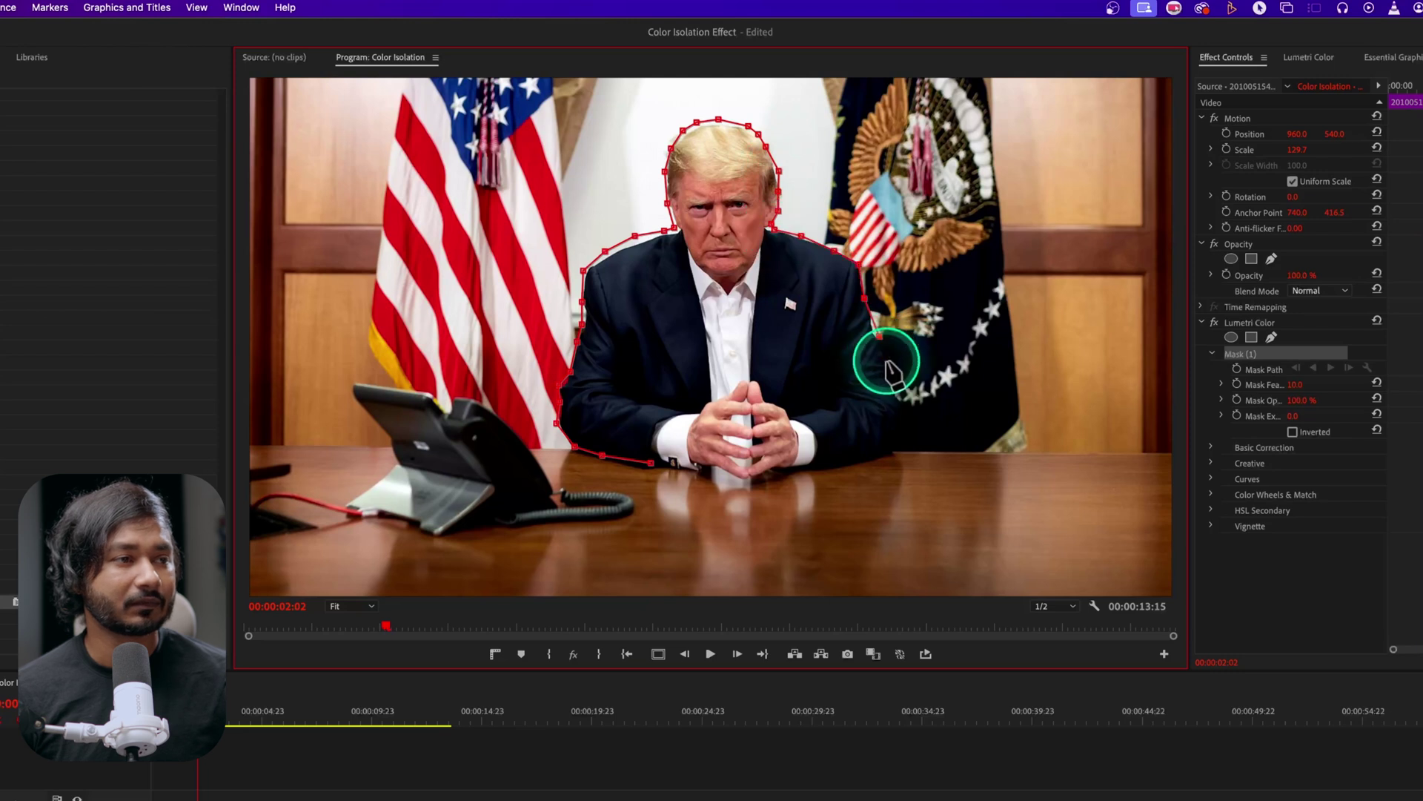
click(887, 363)
click(896, 383)
click(900, 415)
click(899, 447)
click(887, 455)
click(847, 461)
click(832, 465)
click(807, 465)
click(783, 469)
click(746, 489)
click(727, 484)
click(712, 481)
click(693, 467)
click(651, 463)
click(651, 463)
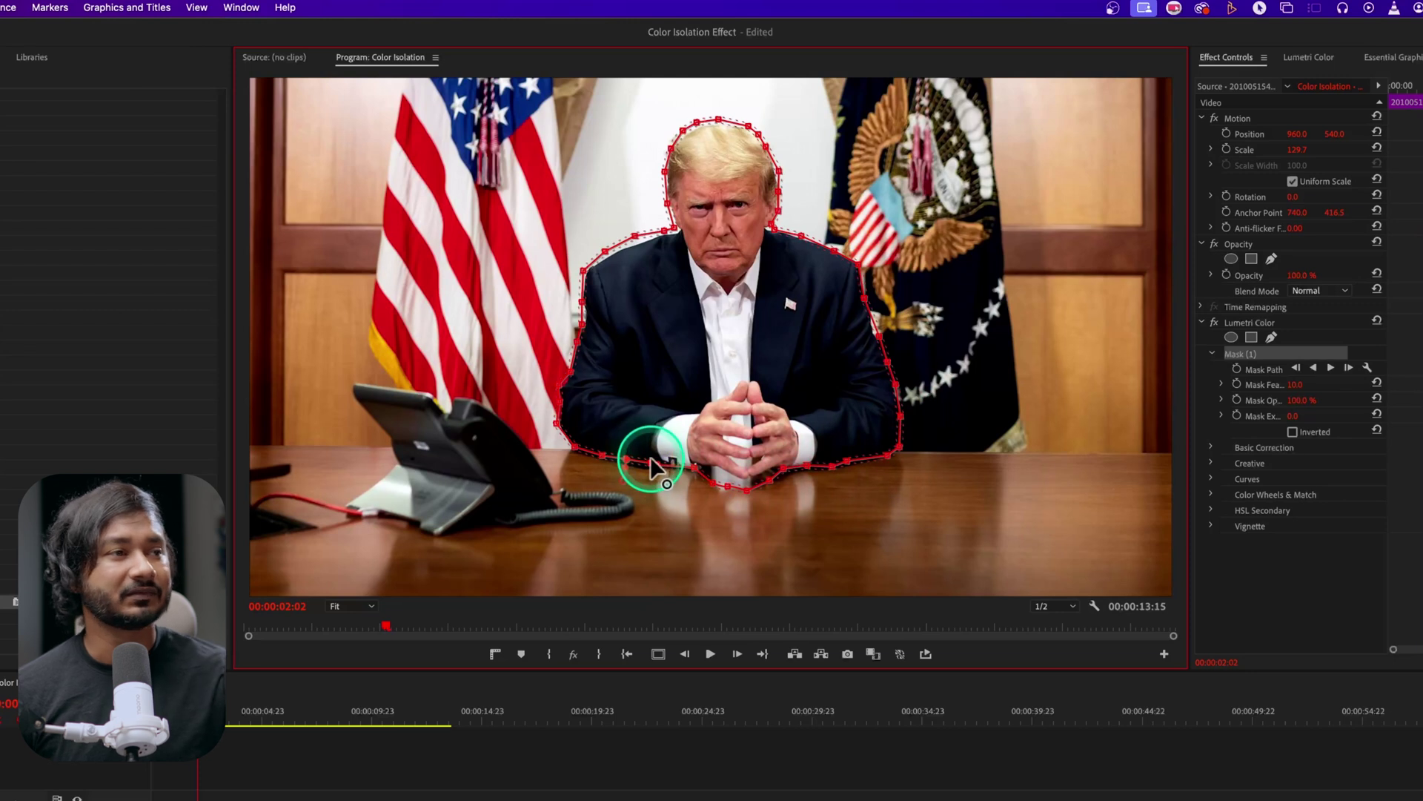
Set the Creative saturation of the Lumetri Color effect to 0 and invert its mask
click(1216, 270)
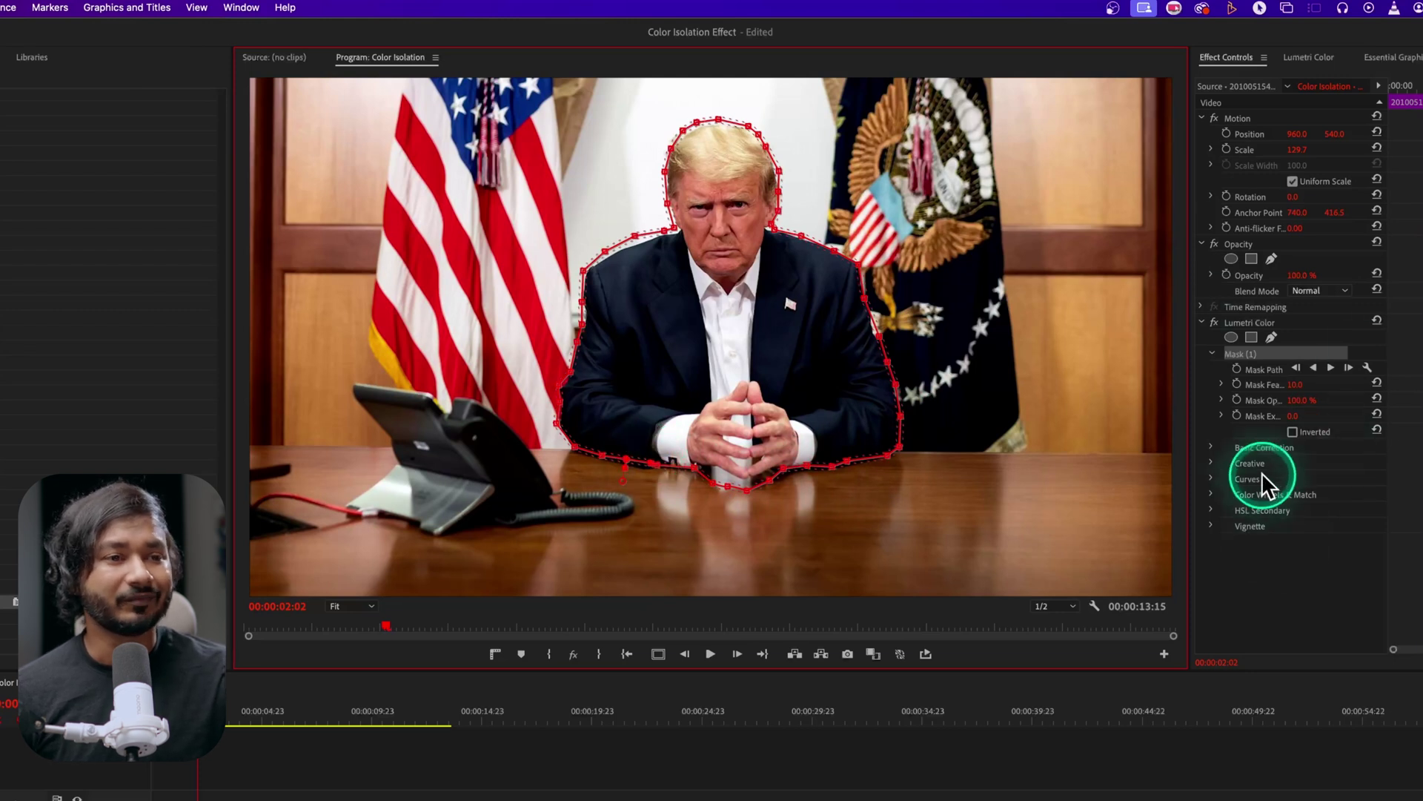
click(1213, 462)
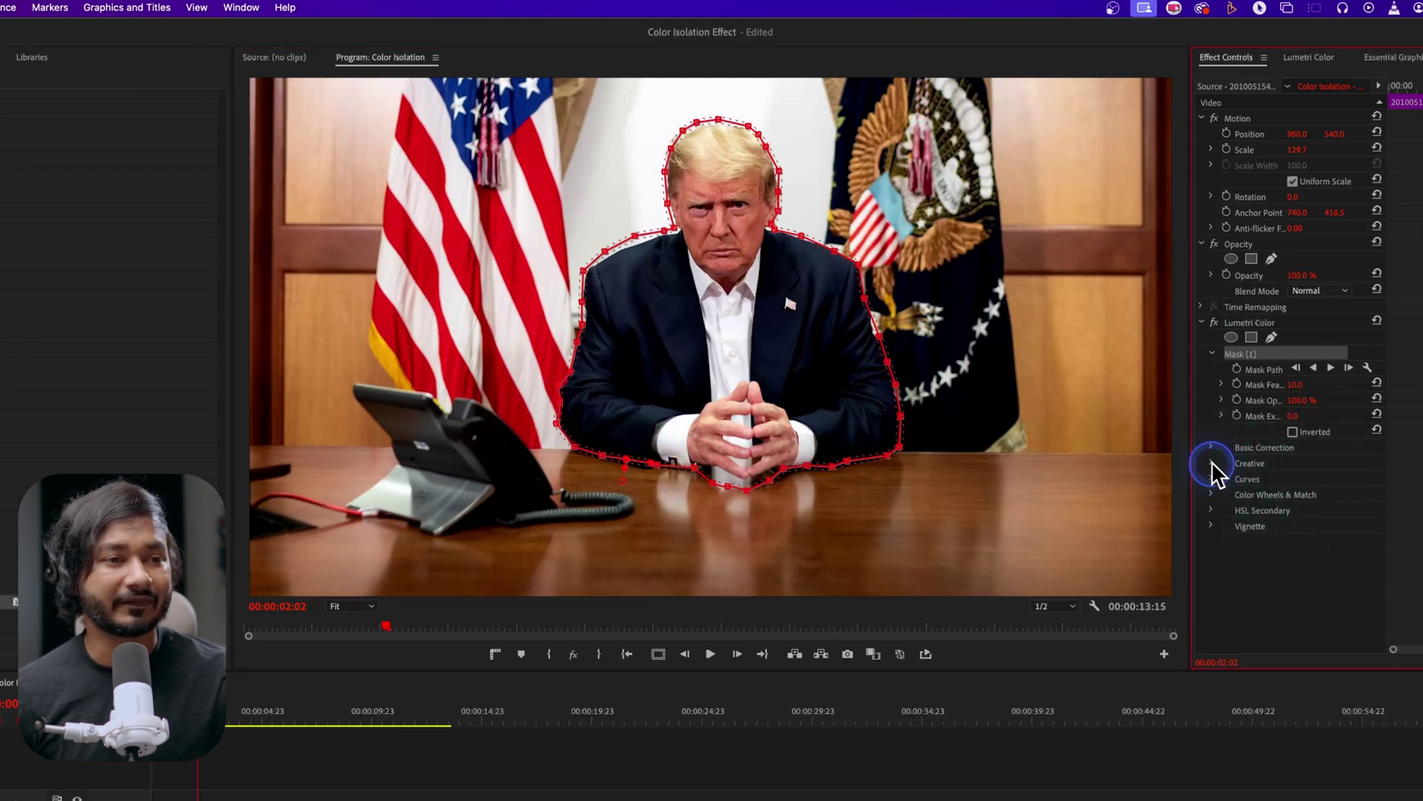
click(1253, 345)
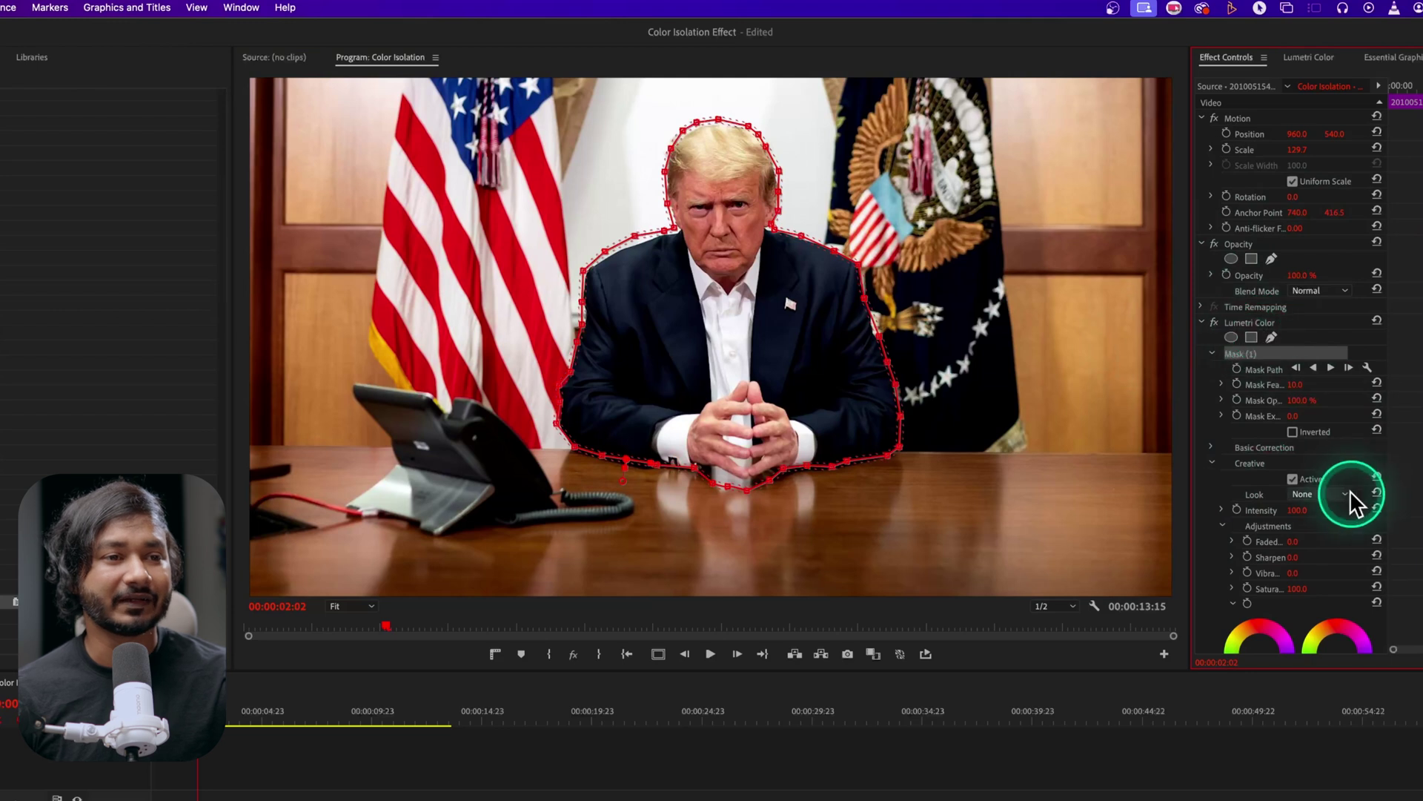
scroll(1347, 444, down, 5)
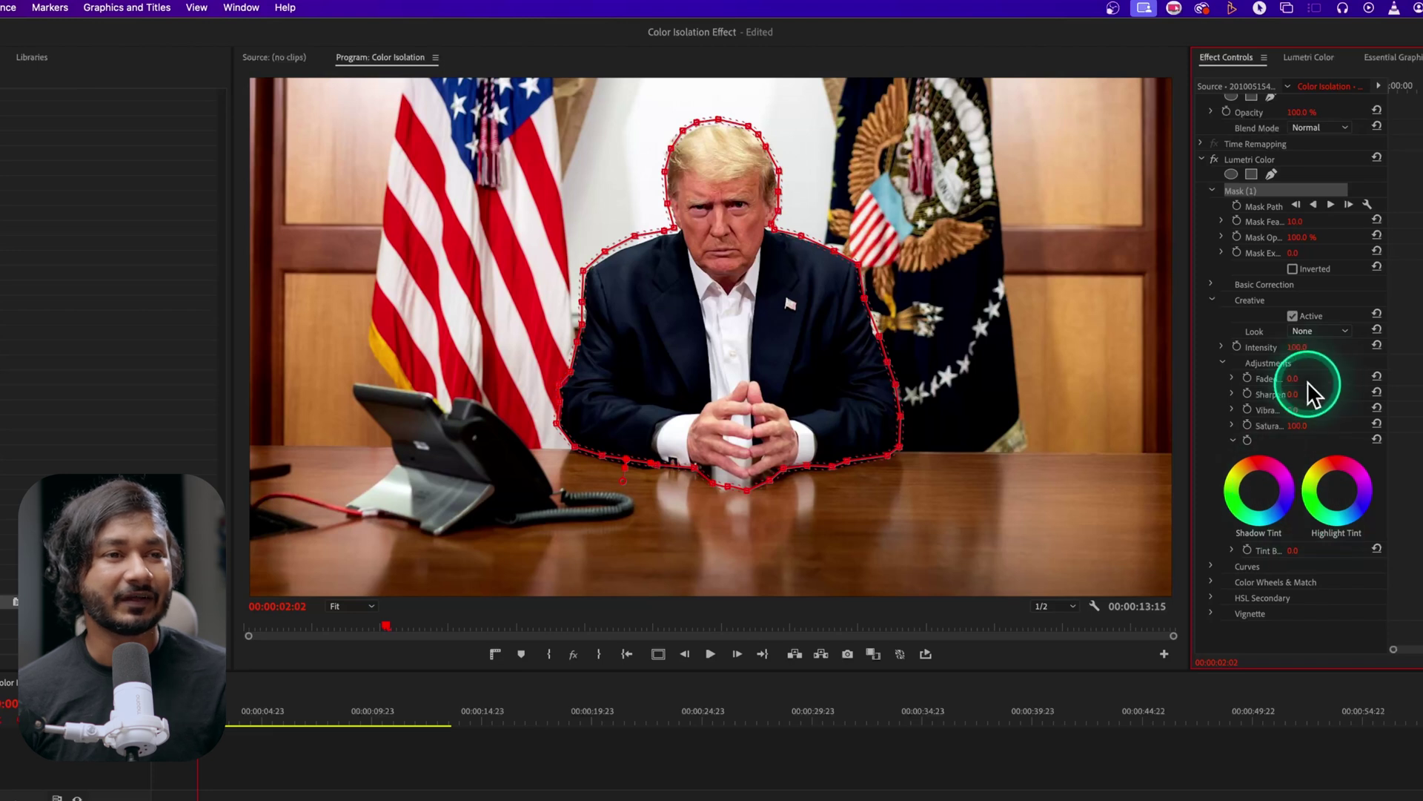
scroll(1306, 381, up, 3)
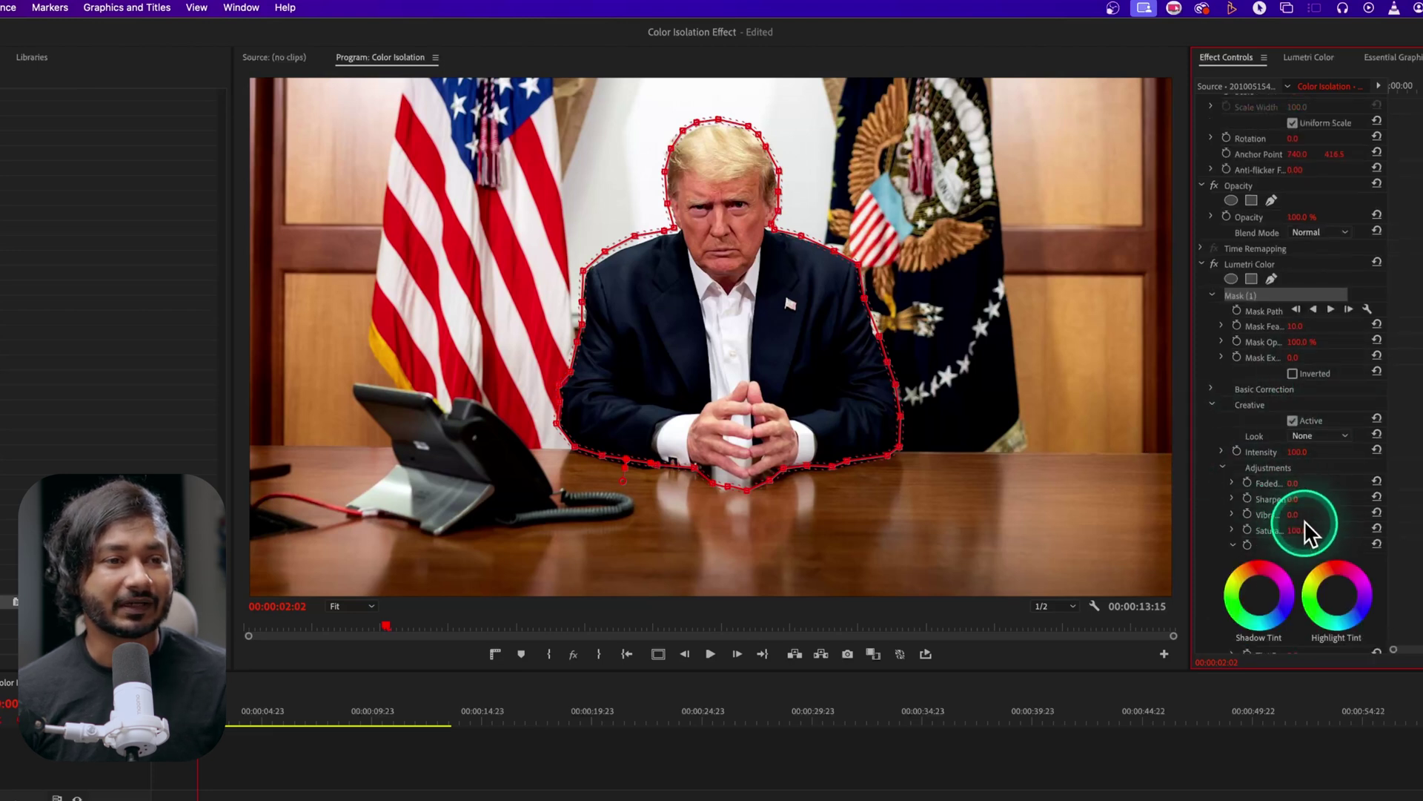
scroll(1289, 527, down, 2)
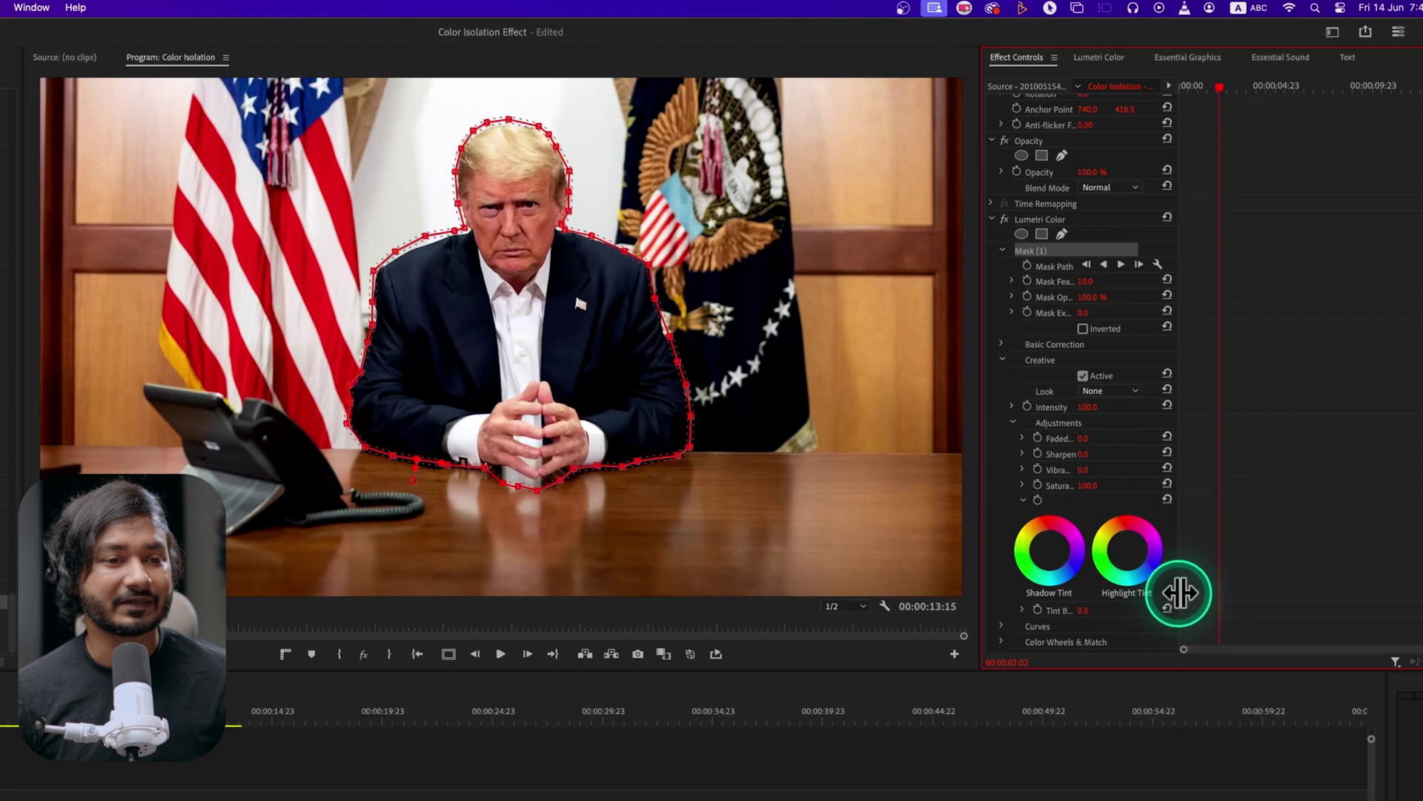
drag(1179, 593, 1287, 591)
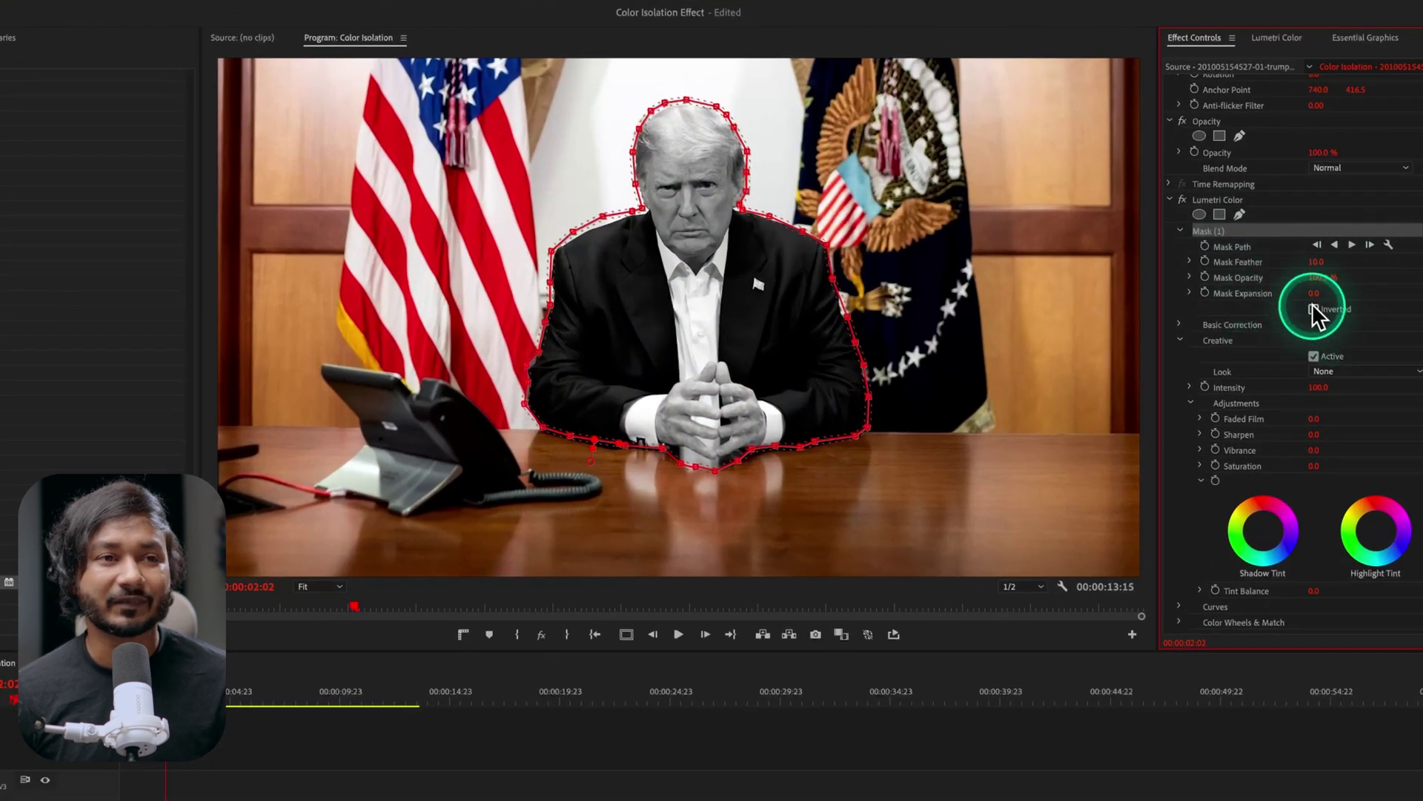
click(1313, 310)
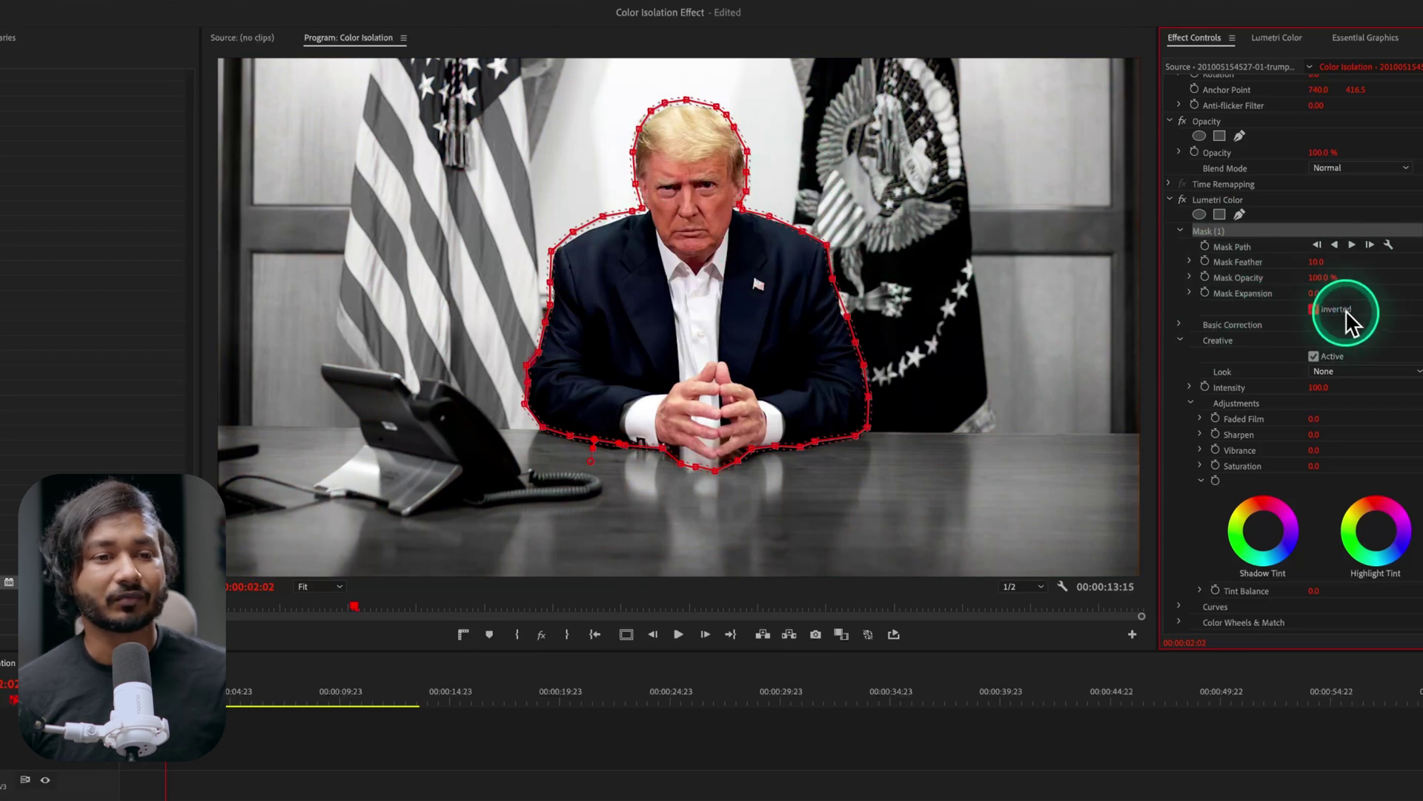
Turn on keyframing for the Lumetri Color Creative Saturation at the clip's start and set that keyframe to 100
key(Home)
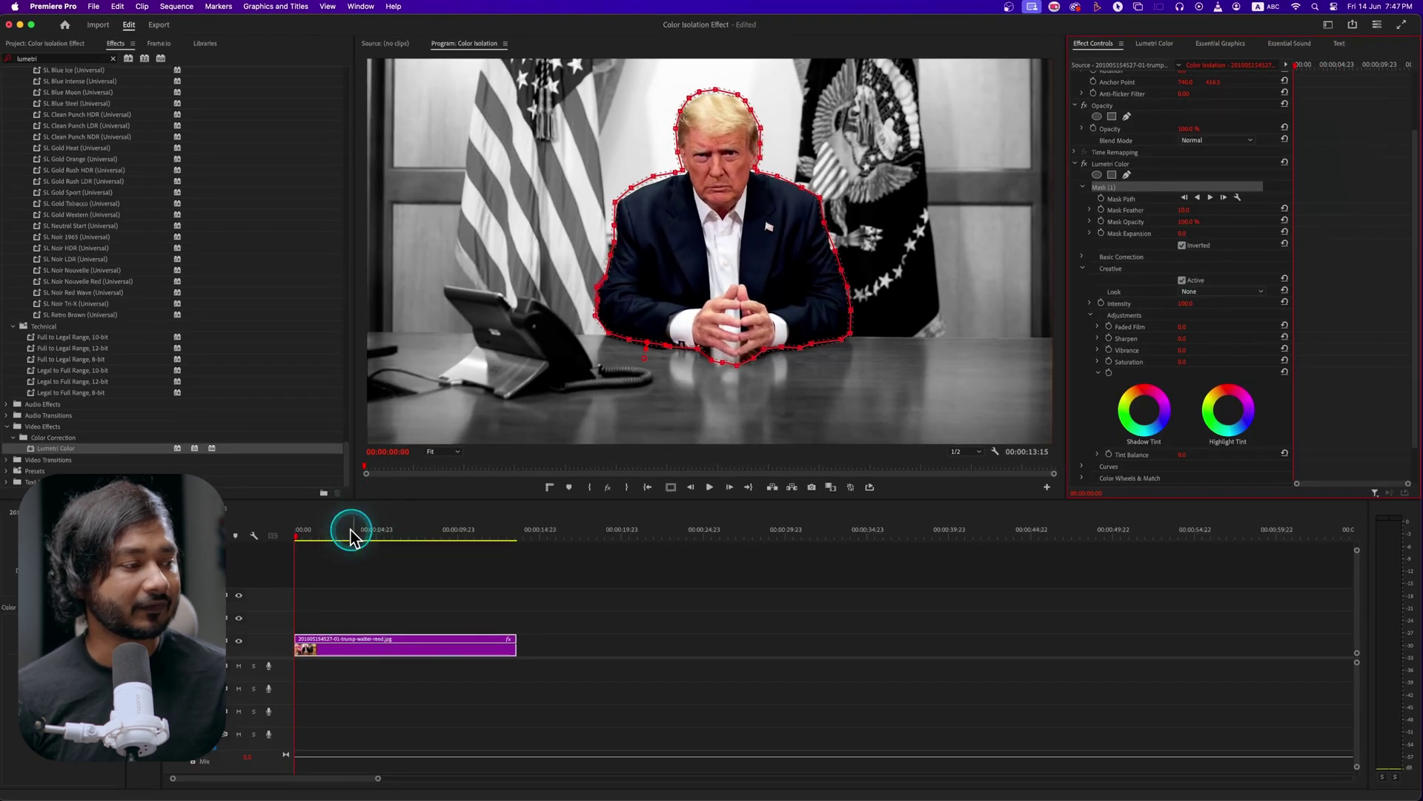
click(282, 547)
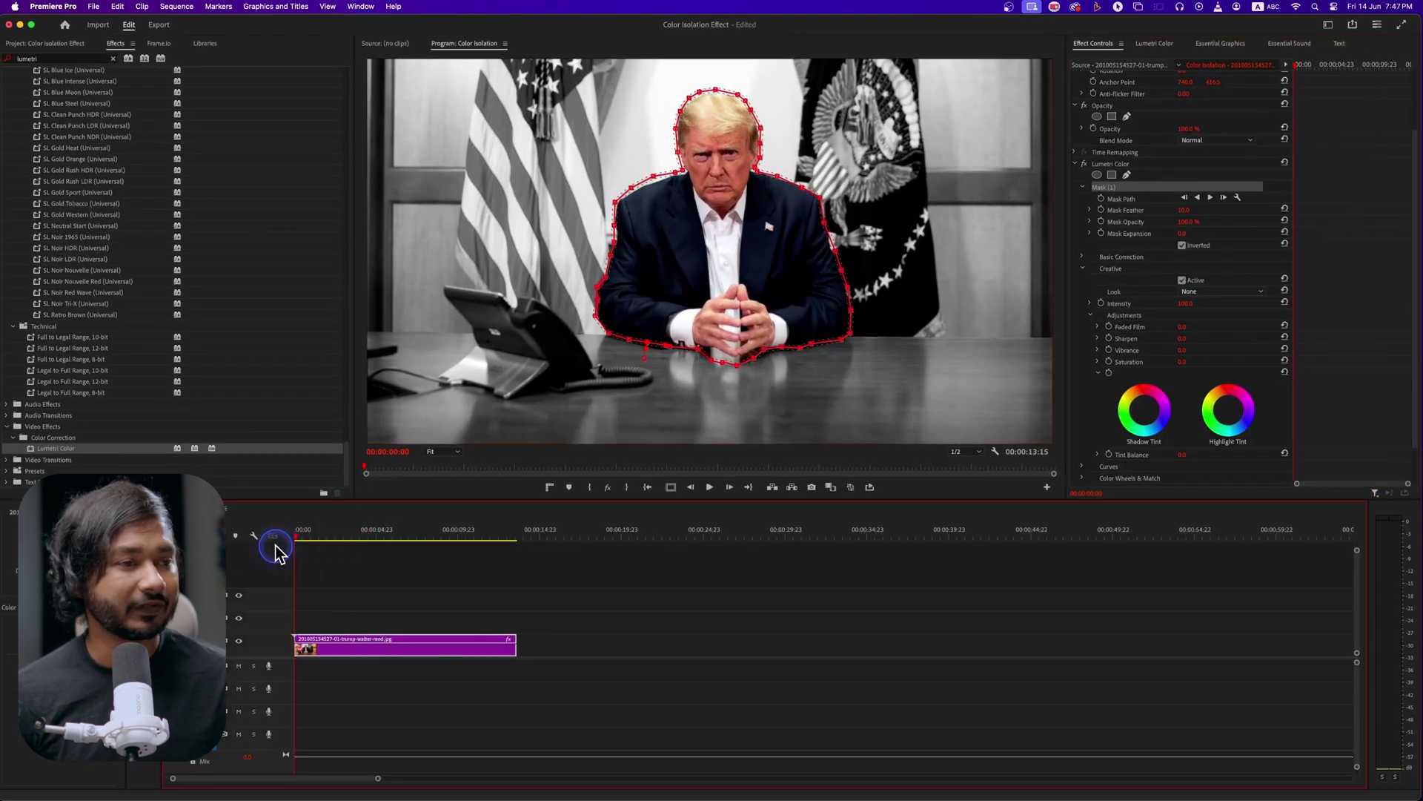
scroll(1201, 341, down, 2)
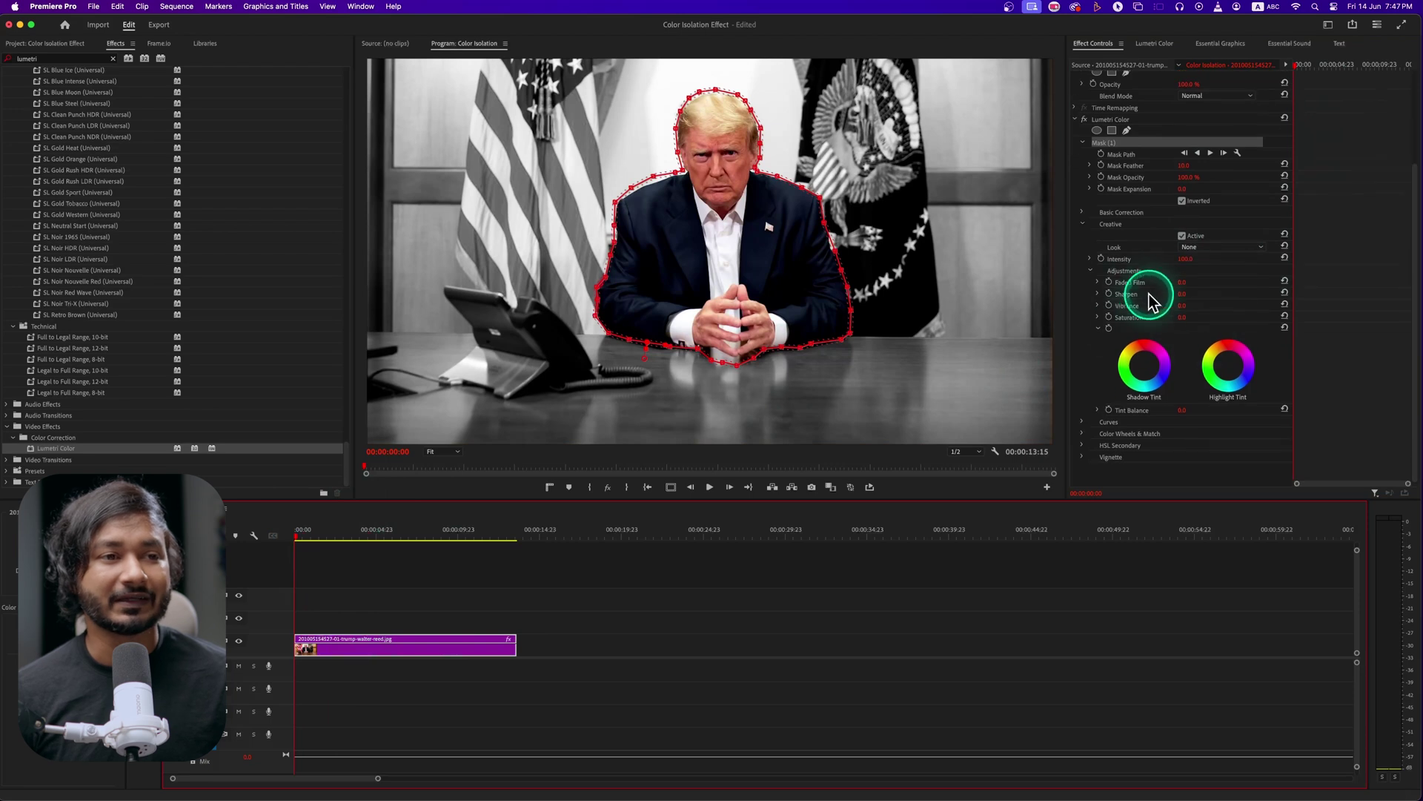
click(1136, 318)
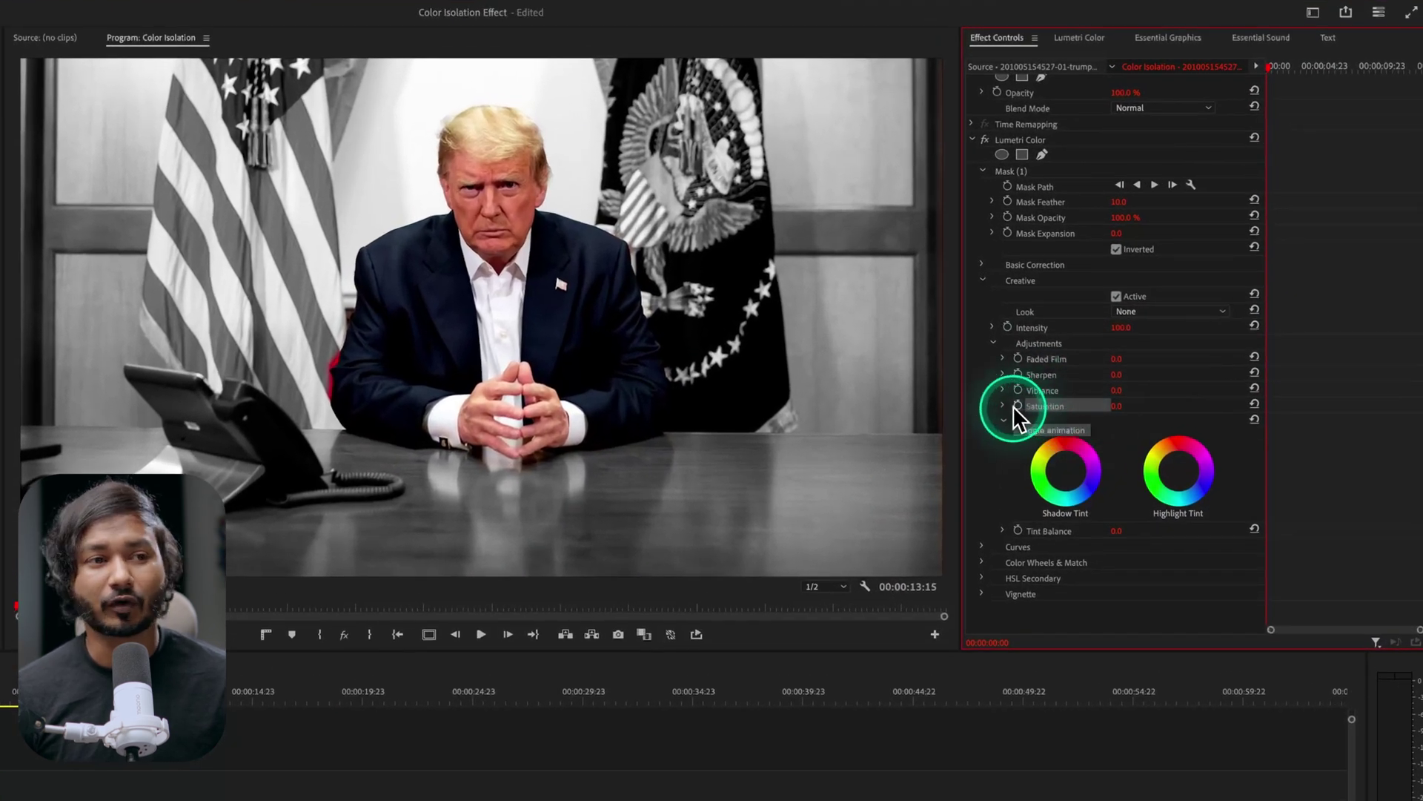
click(1017, 406)
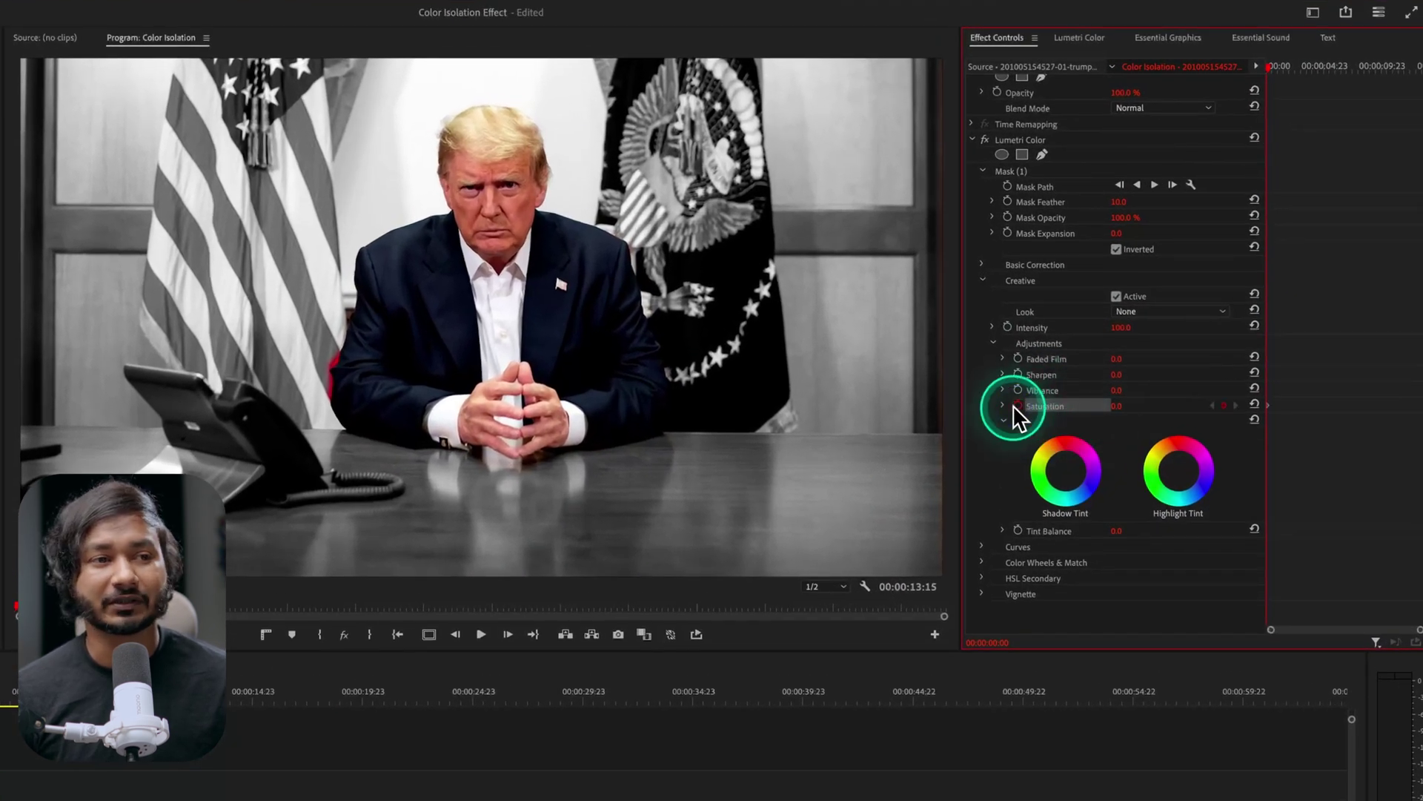
click(1130, 405)
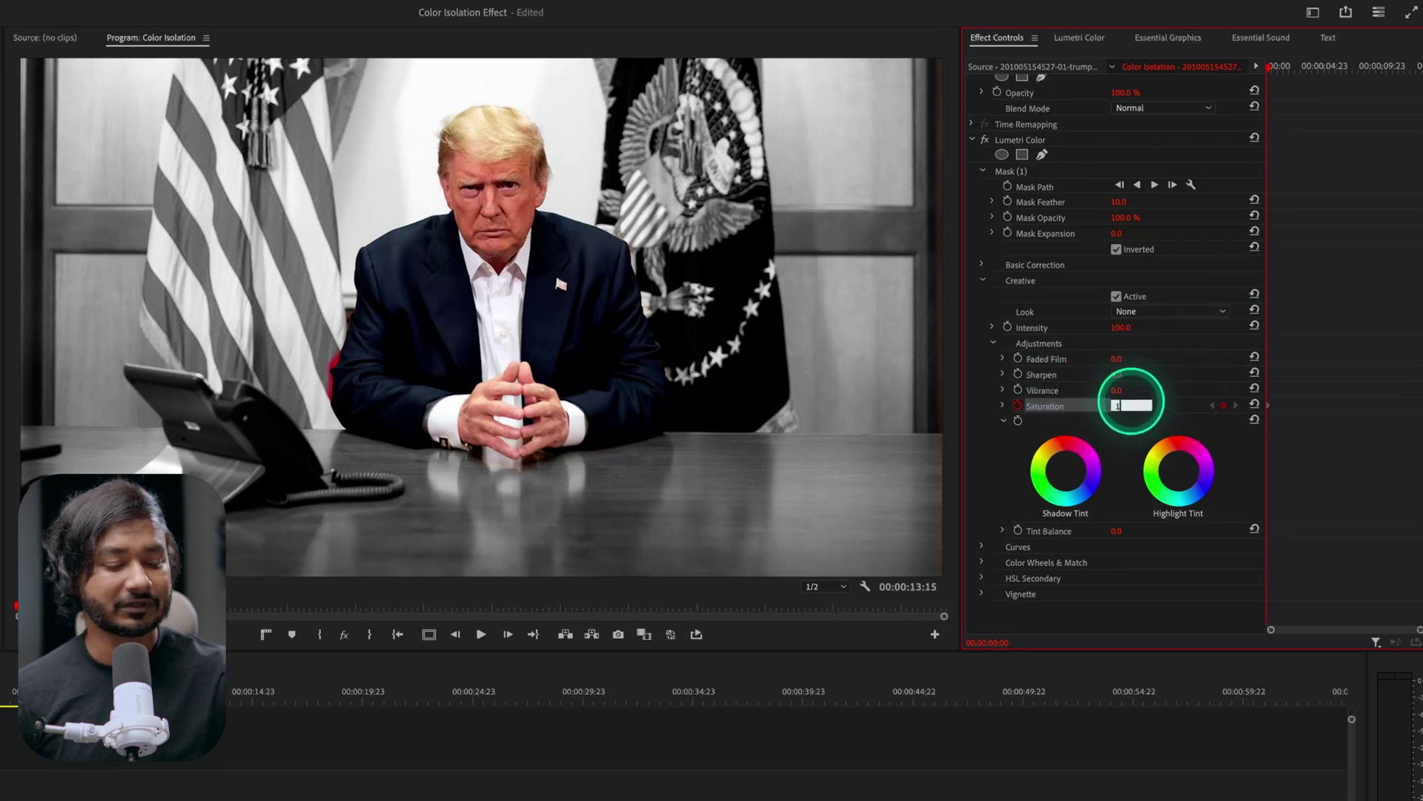
text(100)
key(Return)
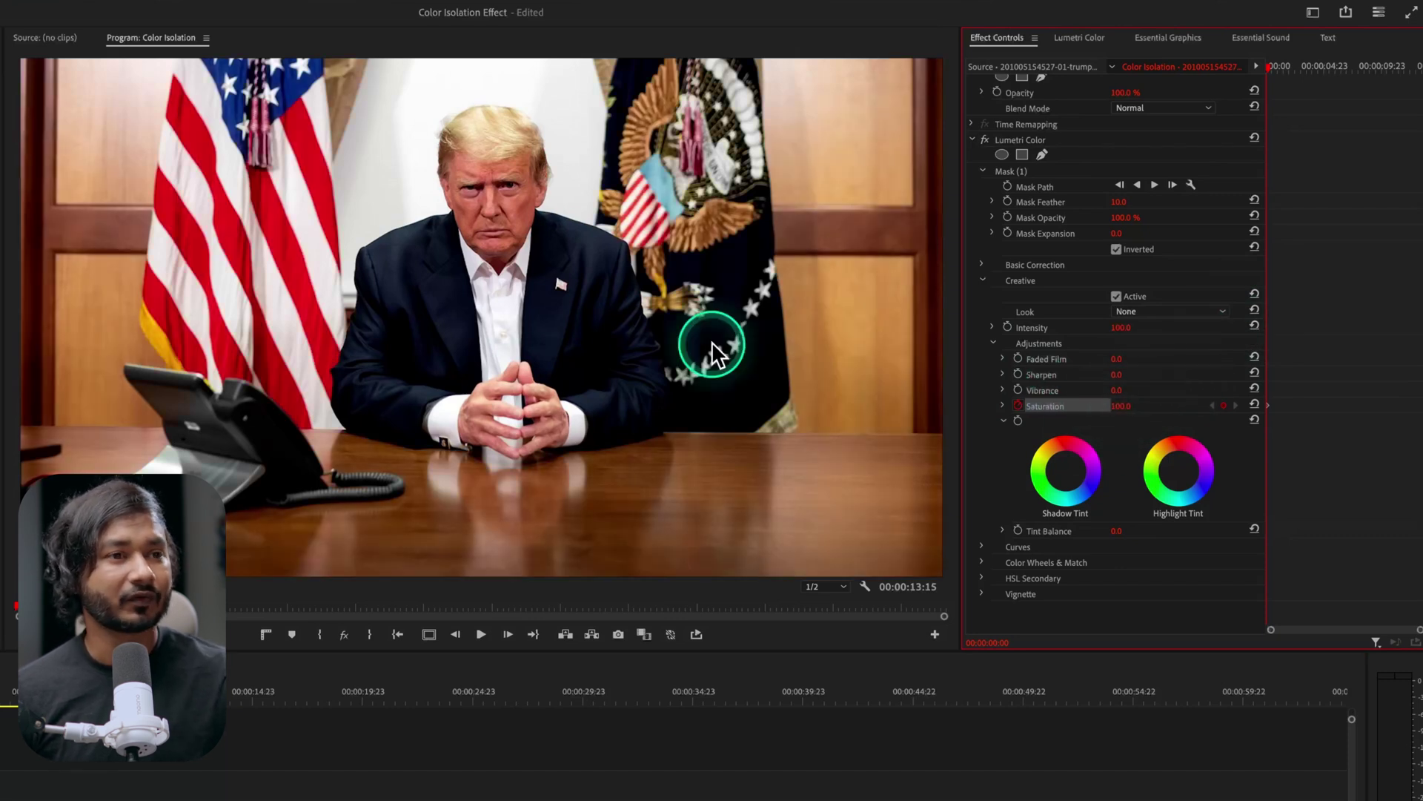
Add a Saturation keyframe of 0 a little over one second into the clip and play the color fade from the start
key(space)
key(space)
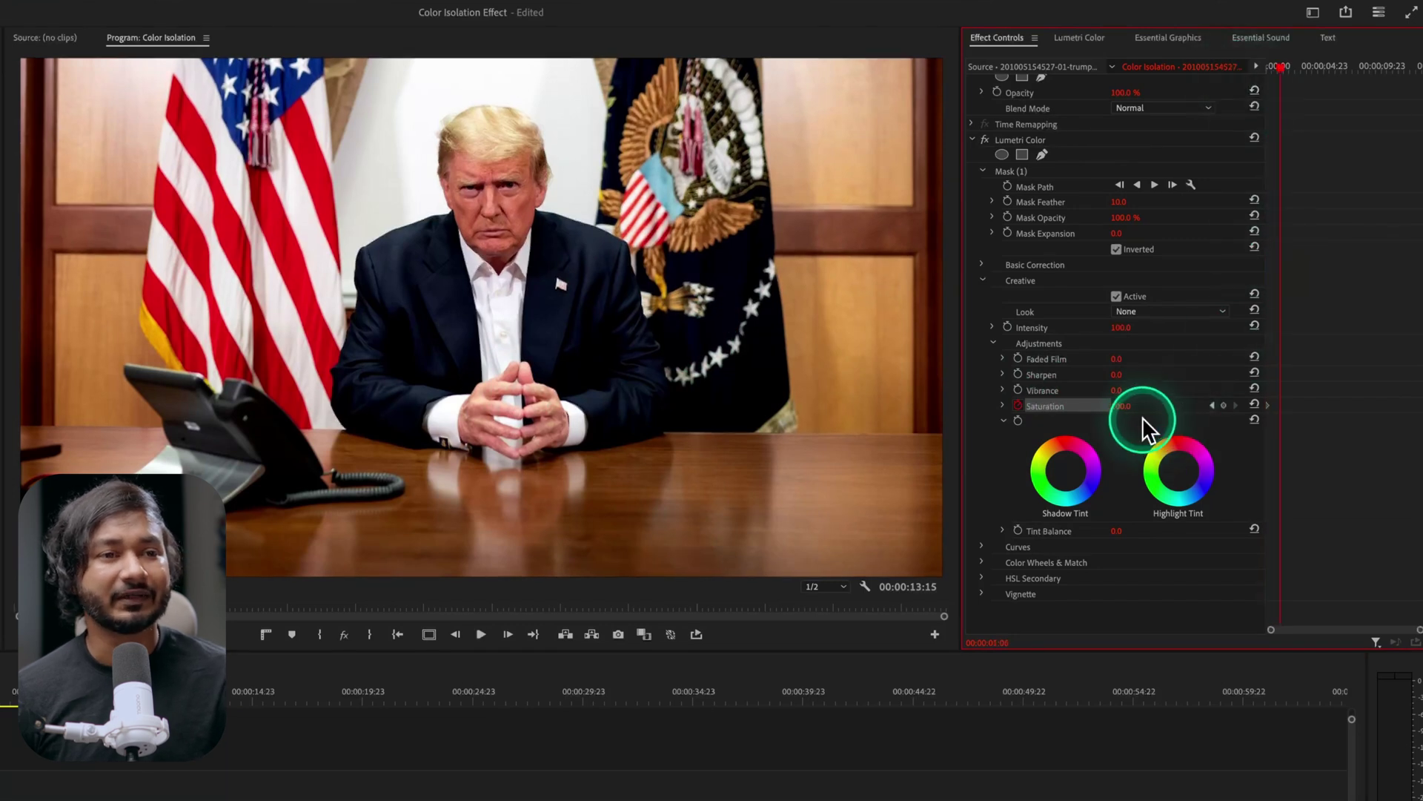
drag(1122, 409, 1045, 408)
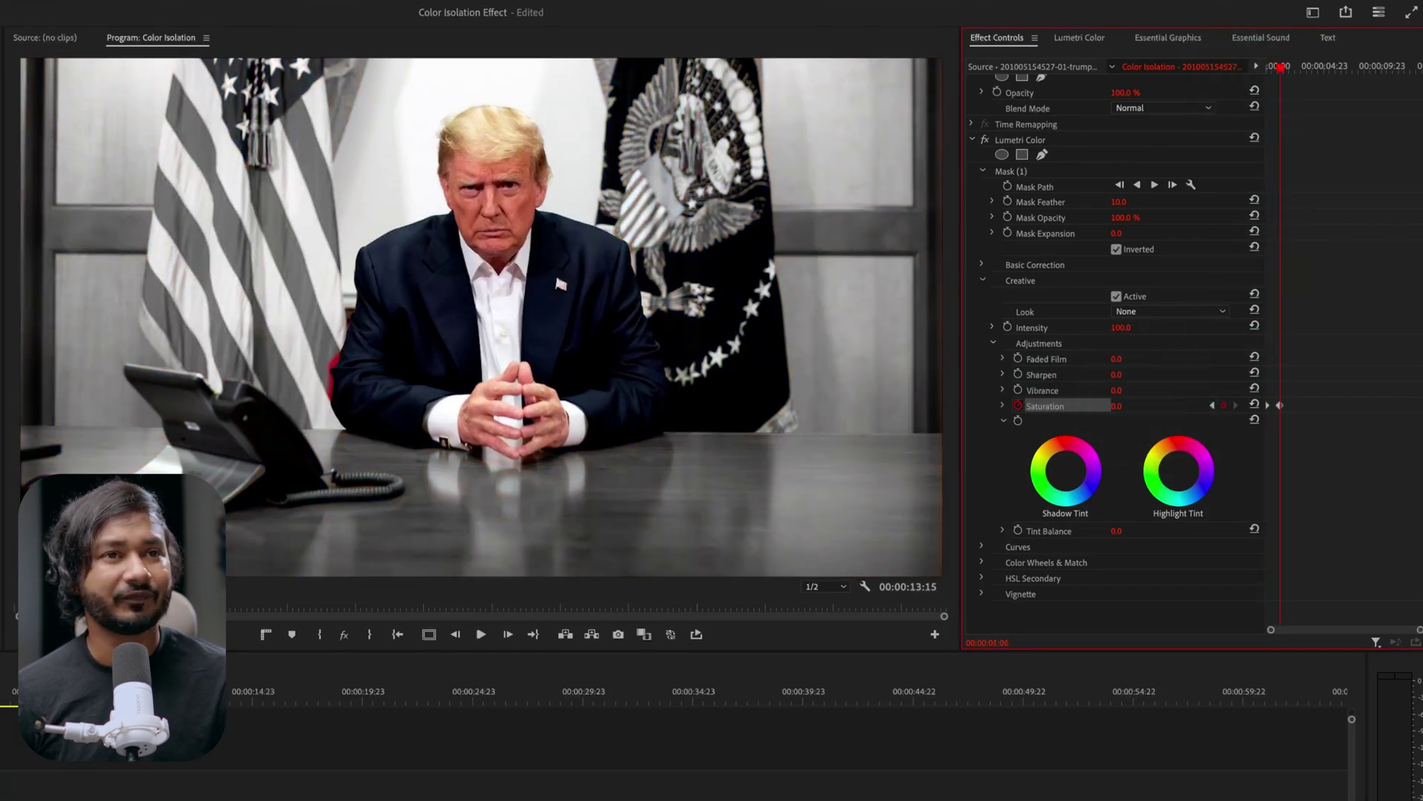
drag(1282, 66, 1260, 70)
key(space)
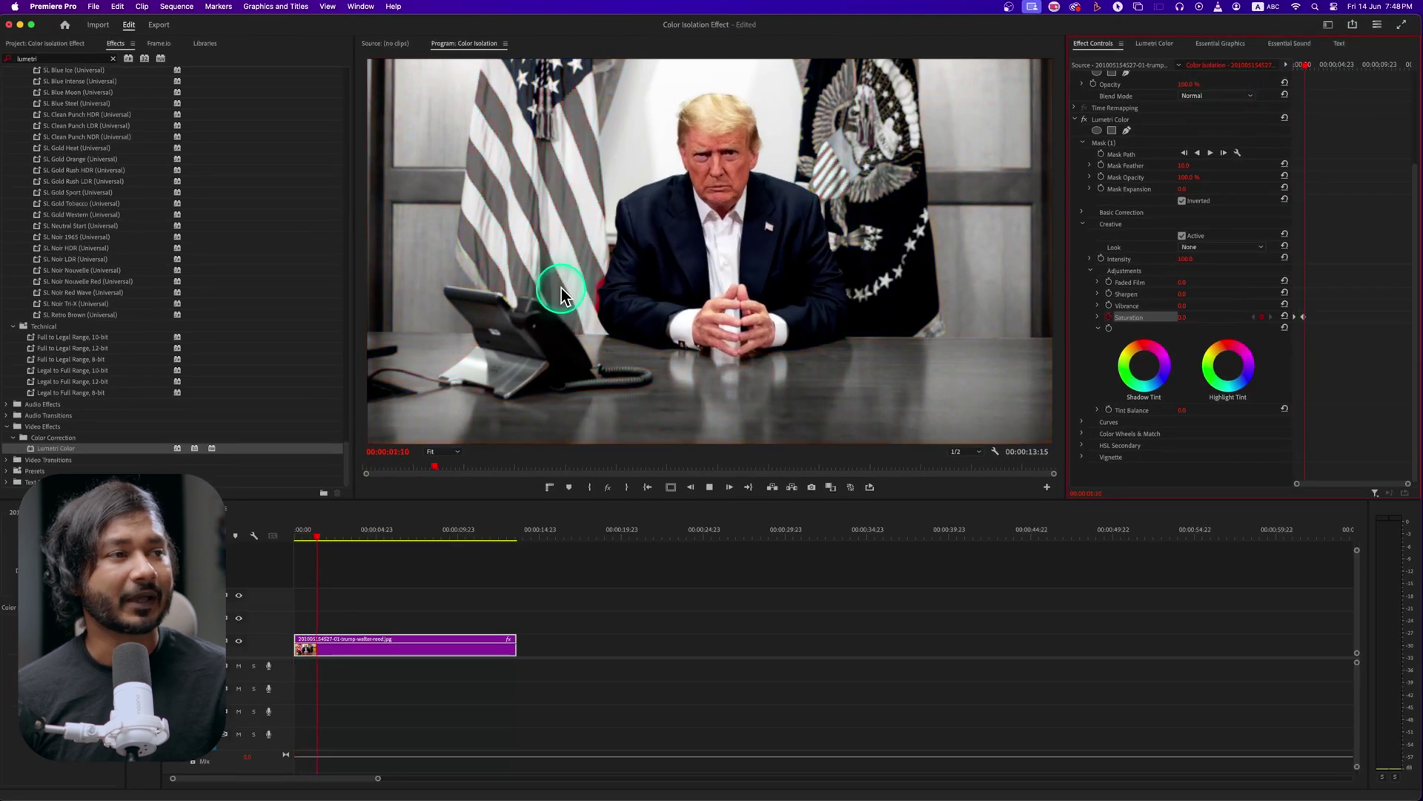
key(space)
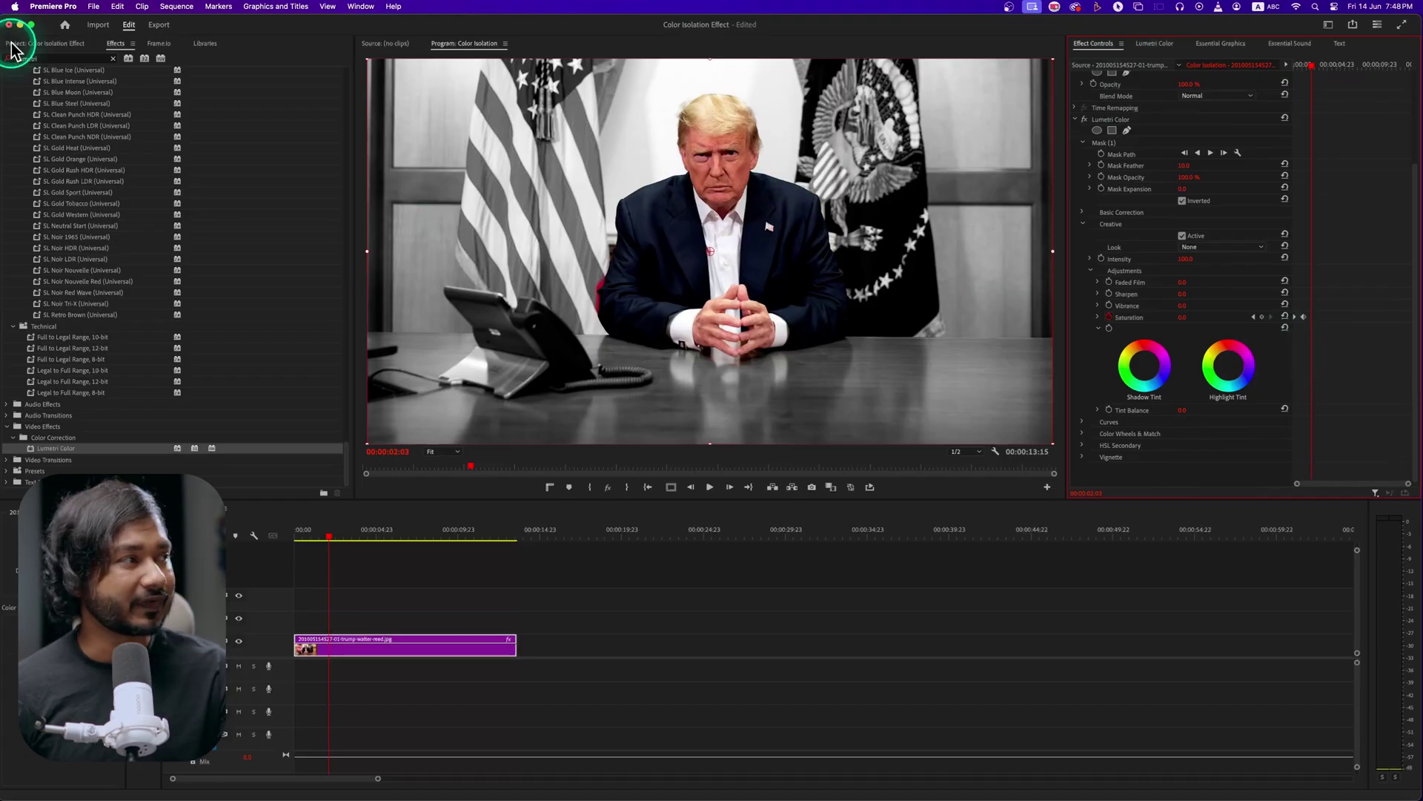
Find the Transform video effect under Distort and apply it to the image clip on V1
click(33, 59)
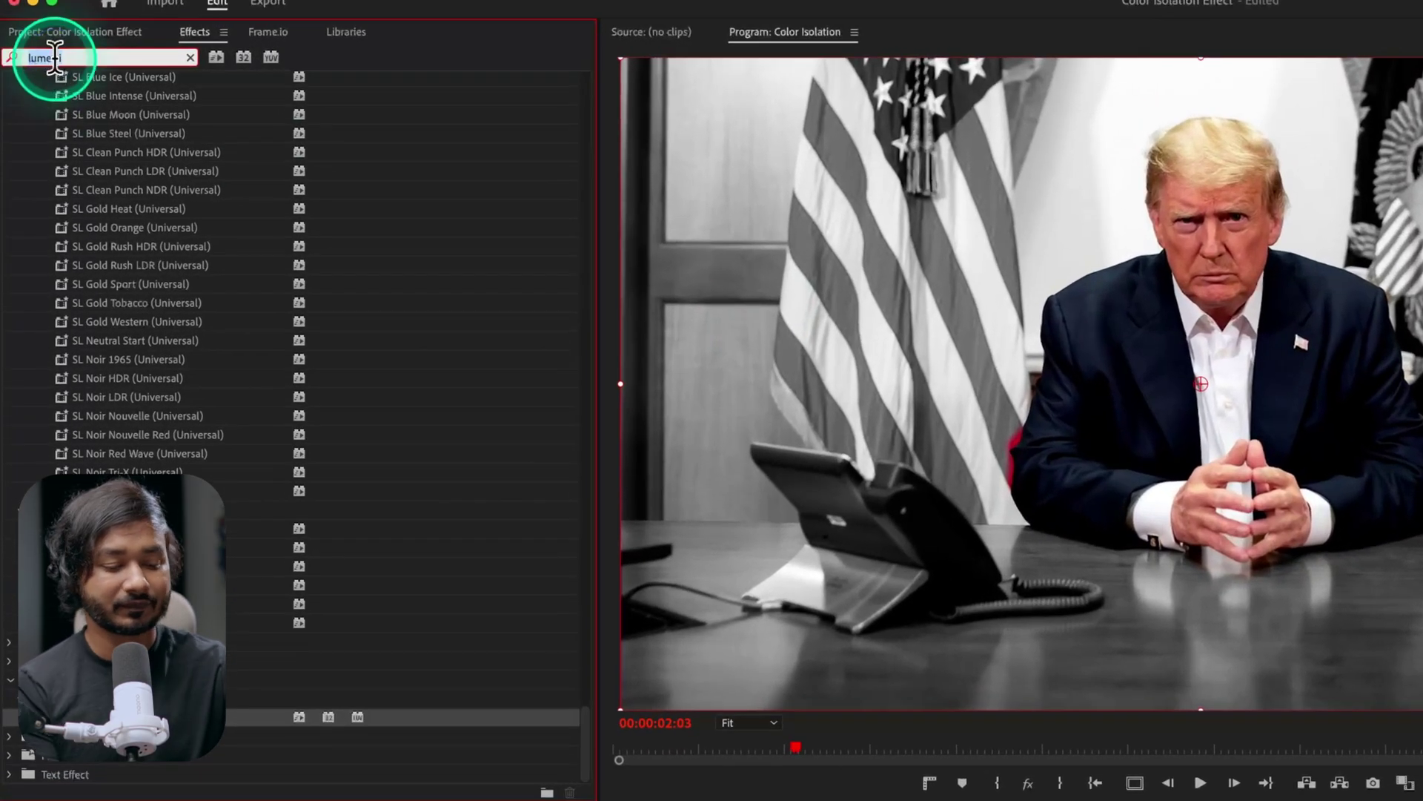
text(transfor)
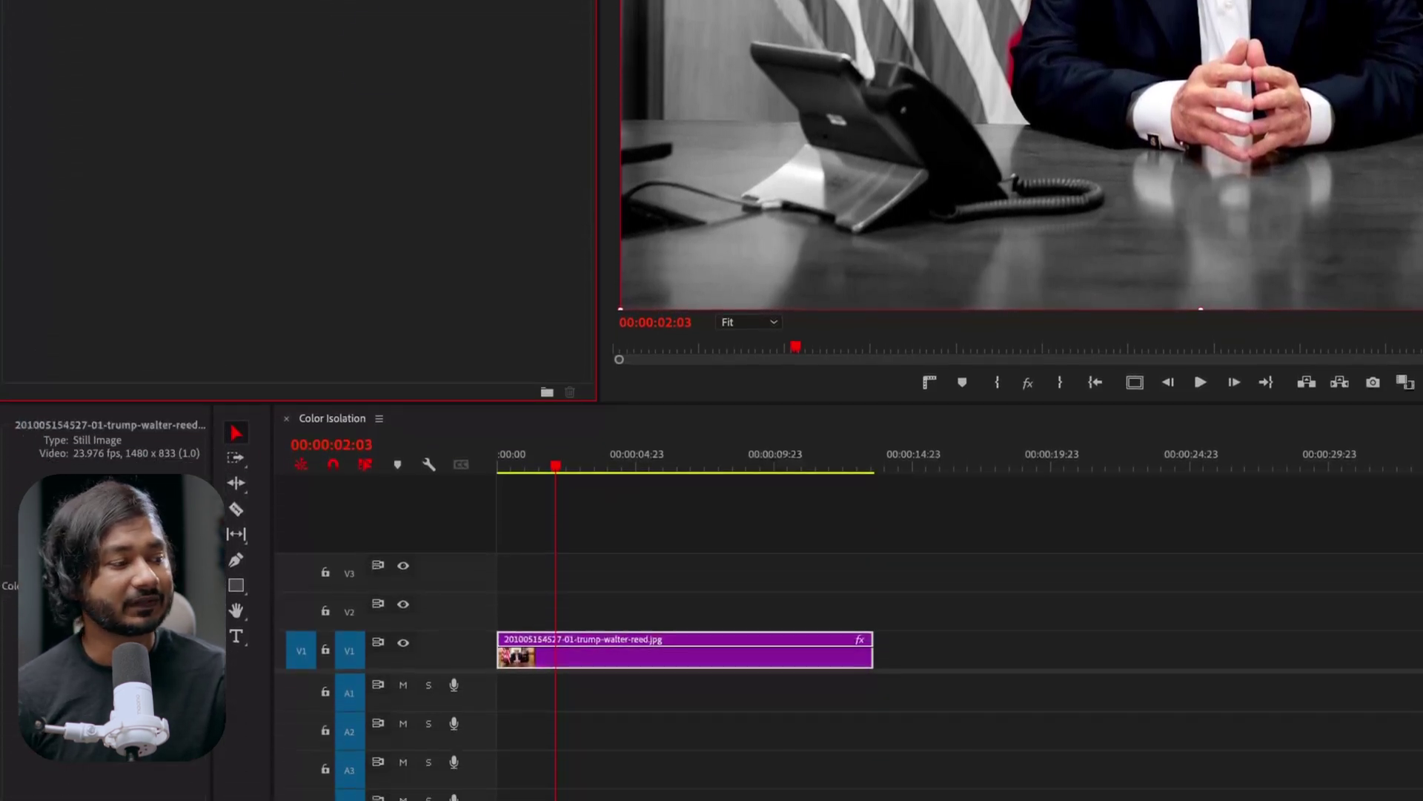
drag(83, 192, 596, 660)
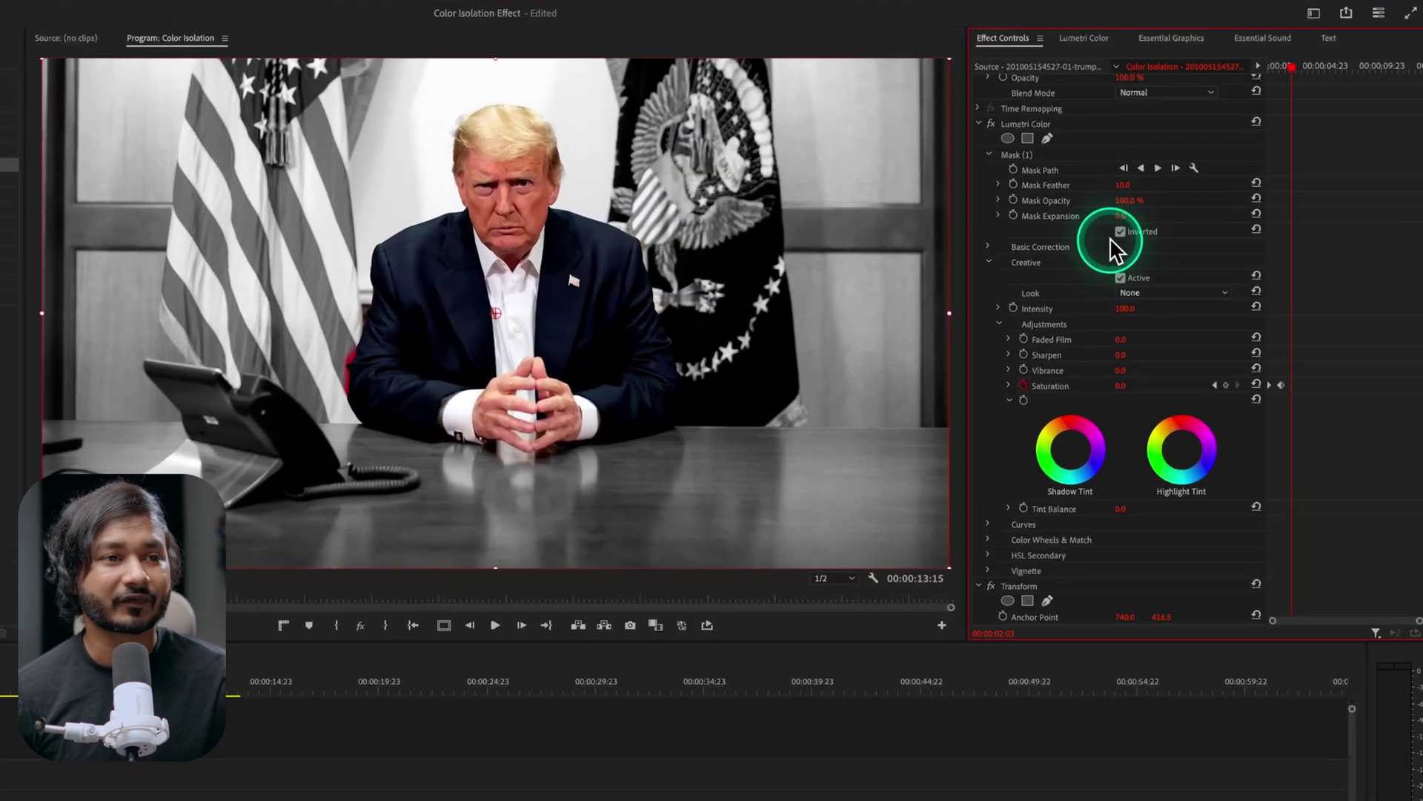
Turn off Use Composition's Shutter Angle in the Transform effect and set its Shutter Angle to 180
scroll(1182, 193, down, 5)
click(1023, 392)
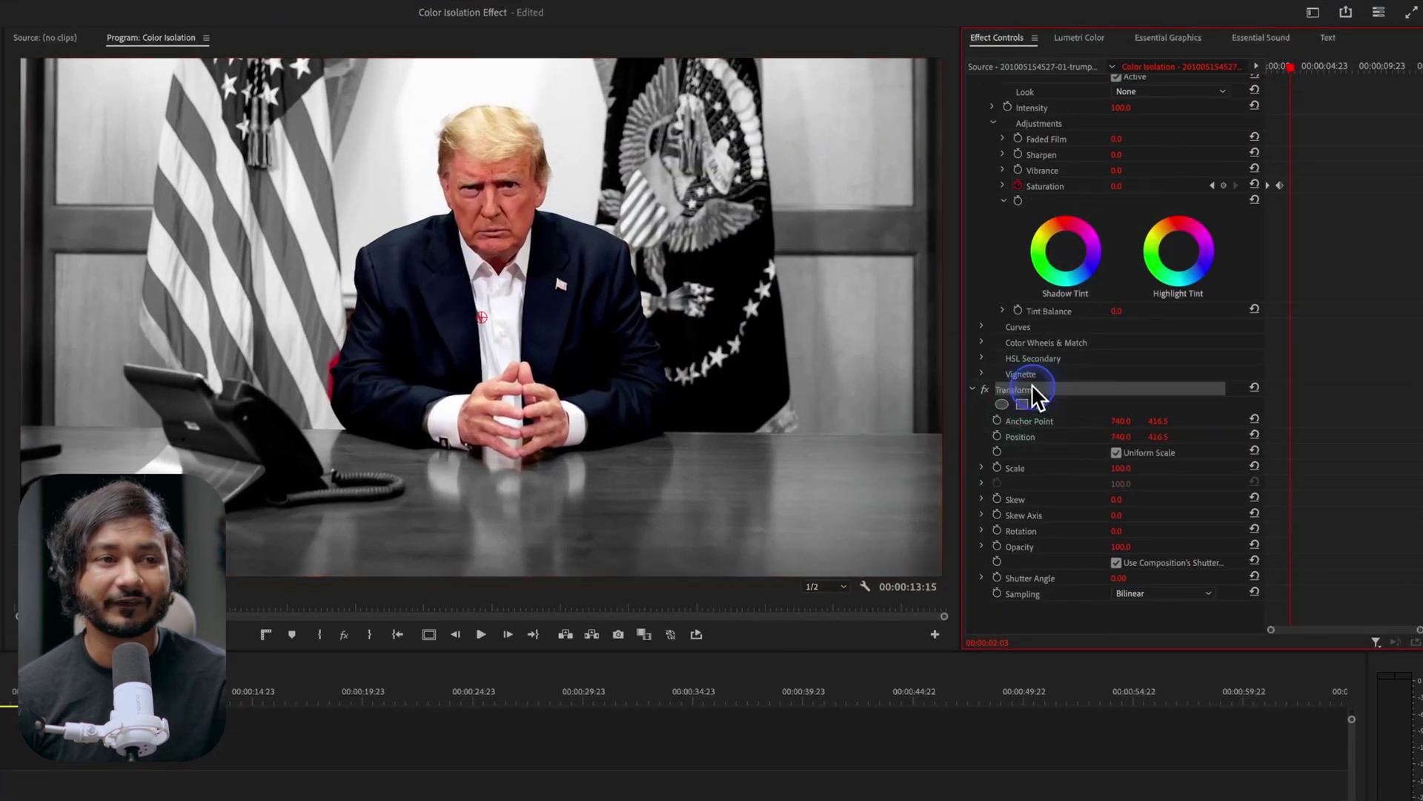
click(1116, 562)
click(1123, 577)
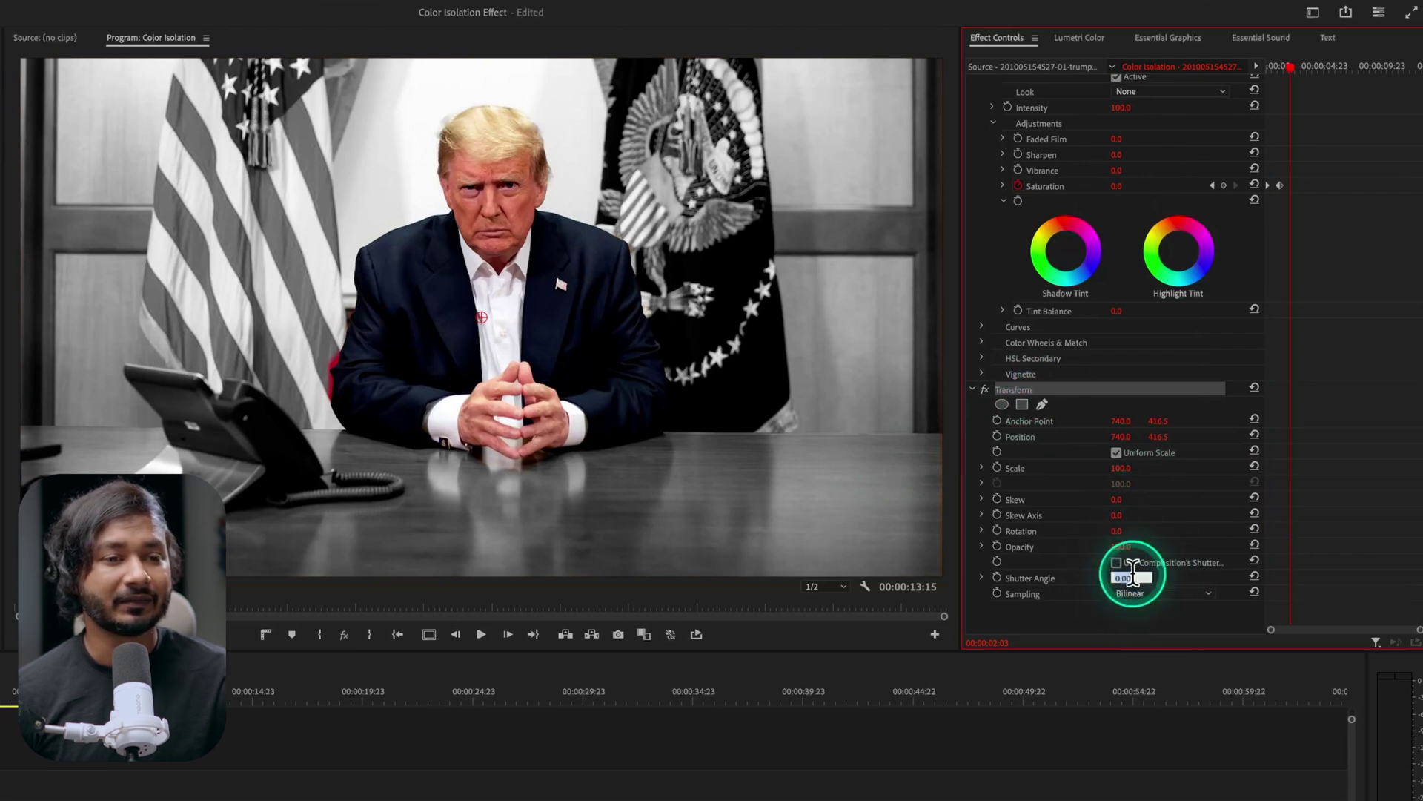
text(180)
key(Return)
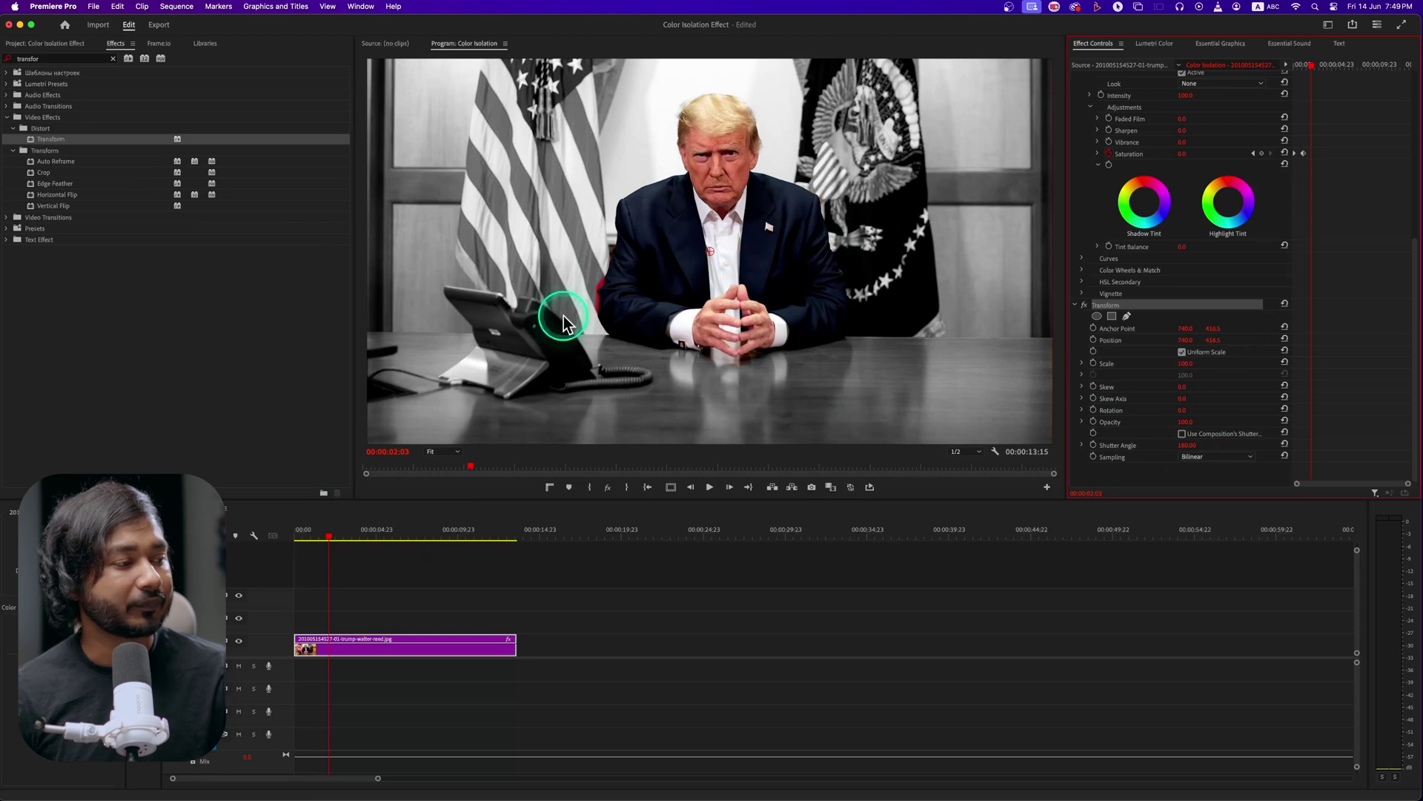
Turn on keyframing for the Transform effect's Position, Scale and Rotation at the start of the clip
click(314, 547)
drag(341, 528, 284, 540)
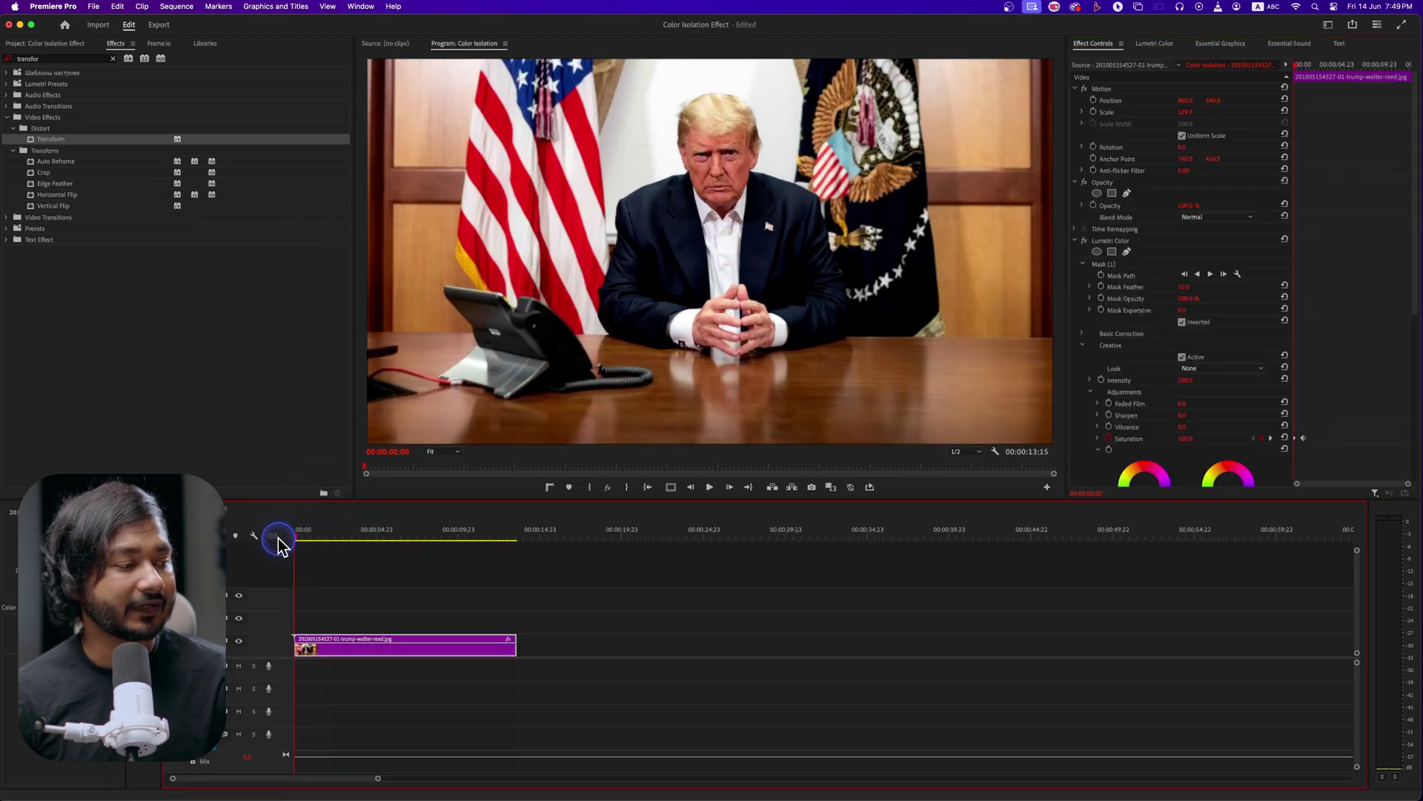
scroll(1334, 300, down, 6)
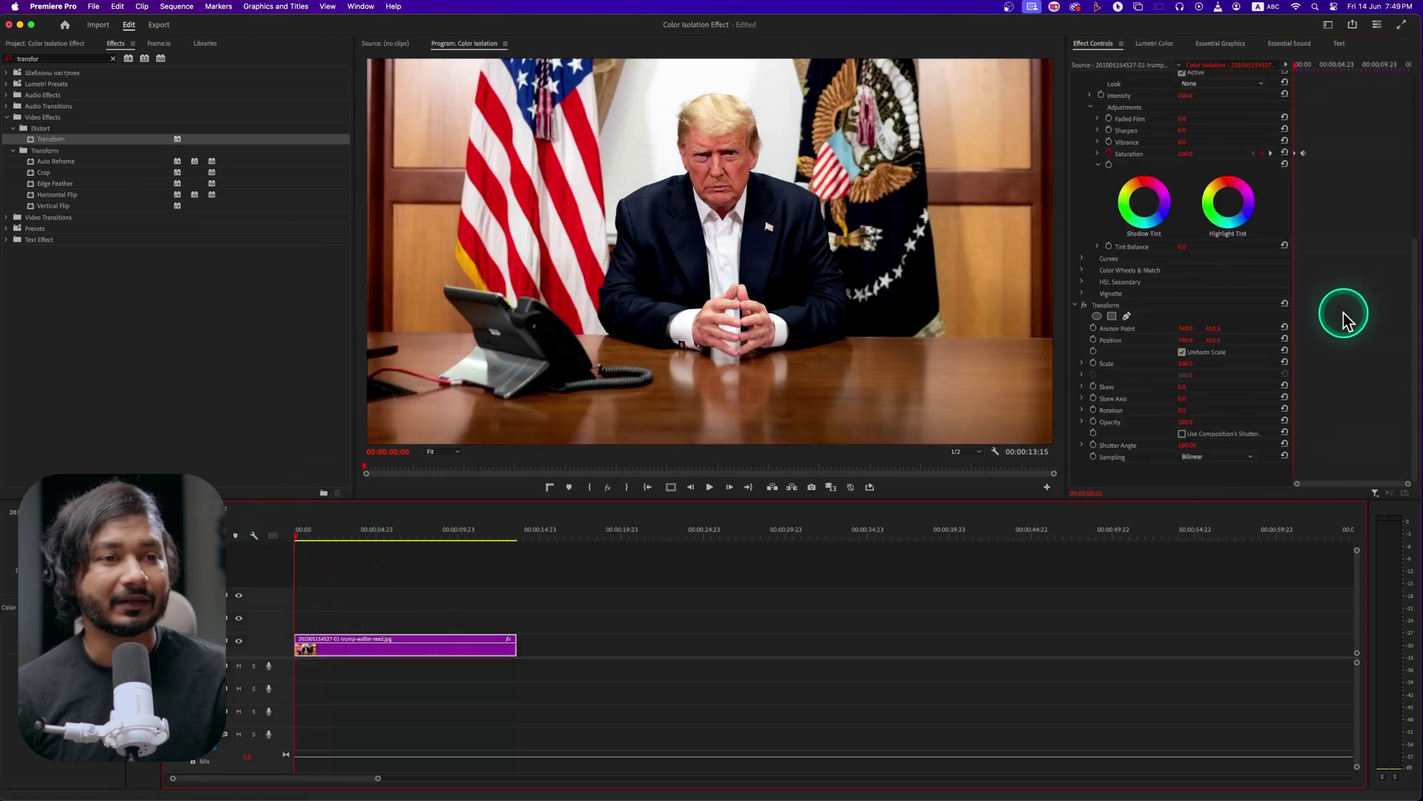
click(1092, 341)
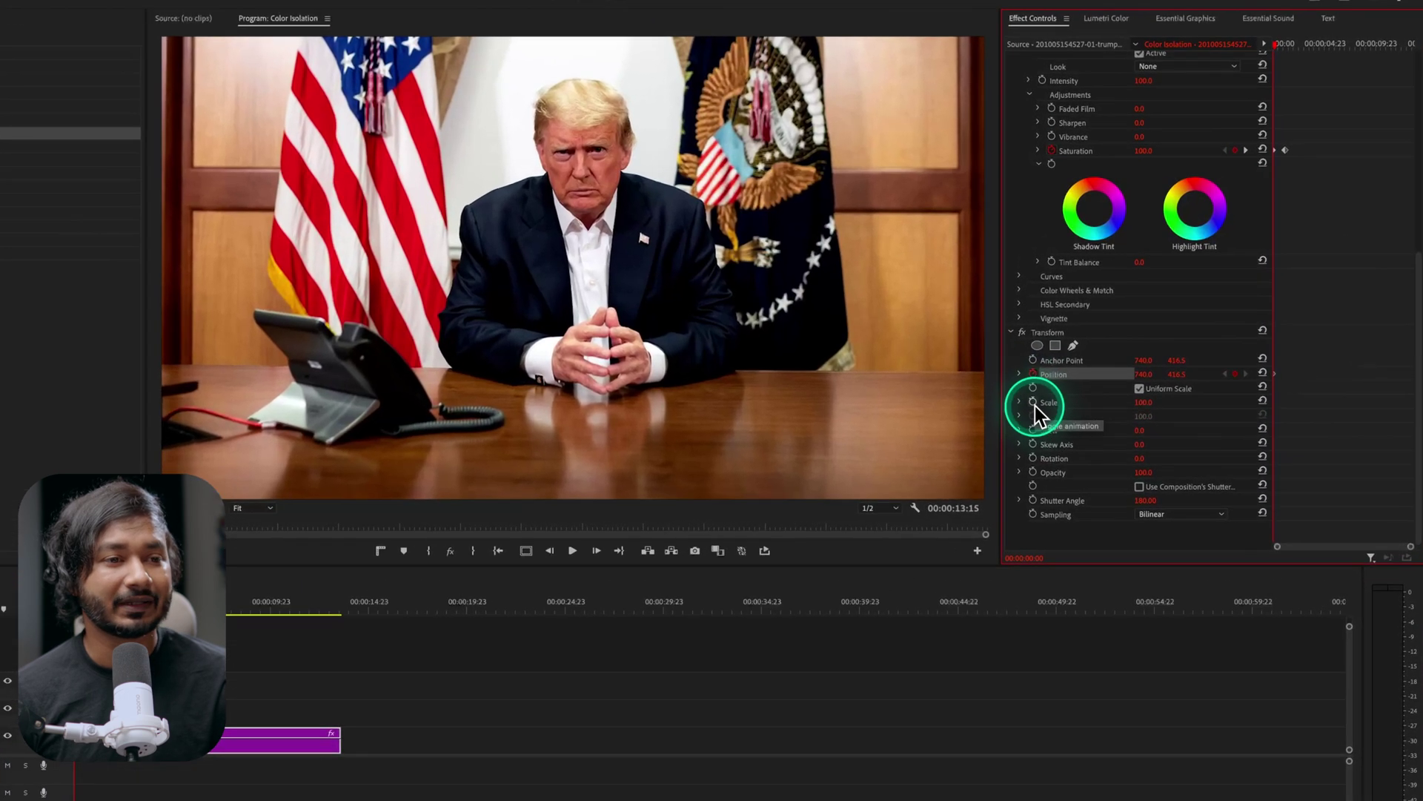
click(1094, 363)
click(1040, 460)
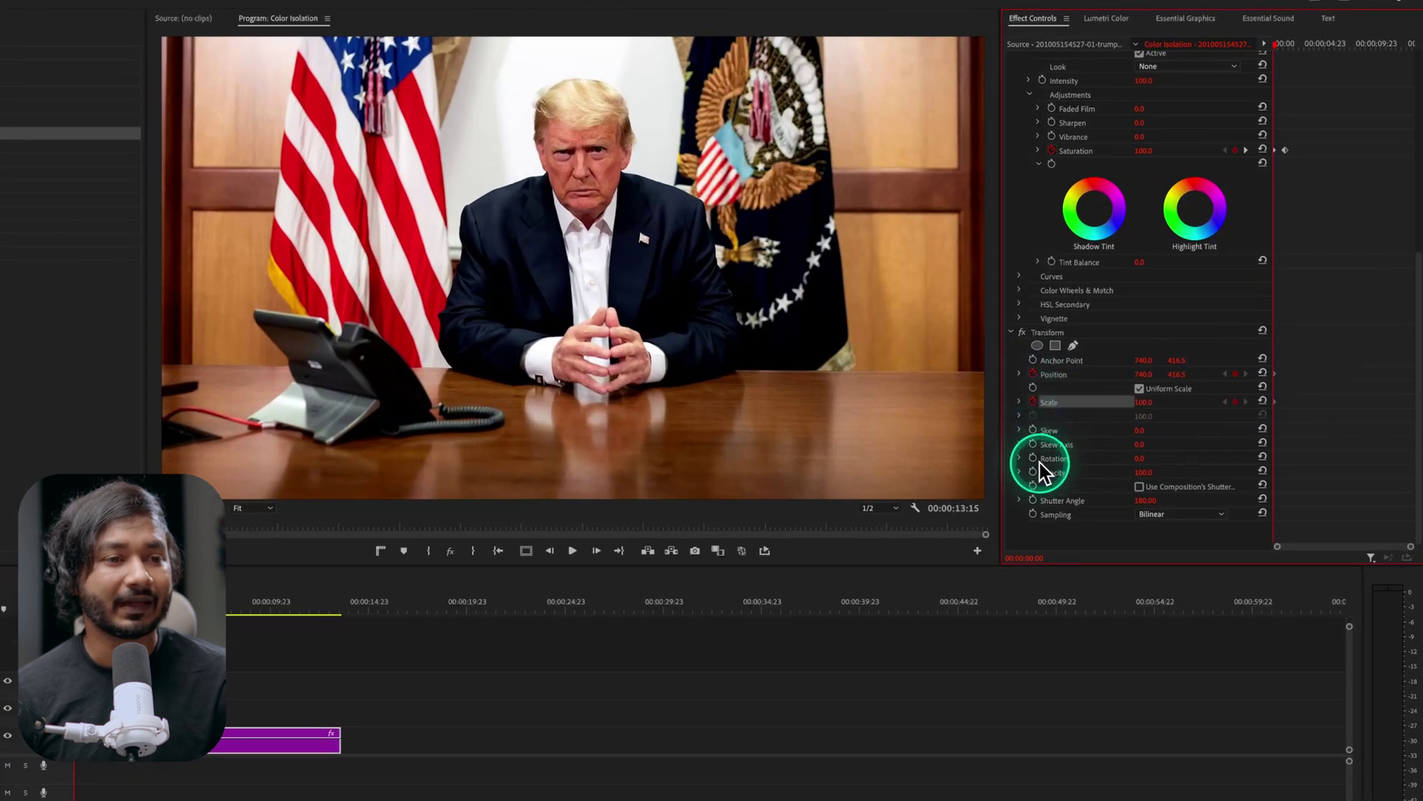
click(1033, 459)
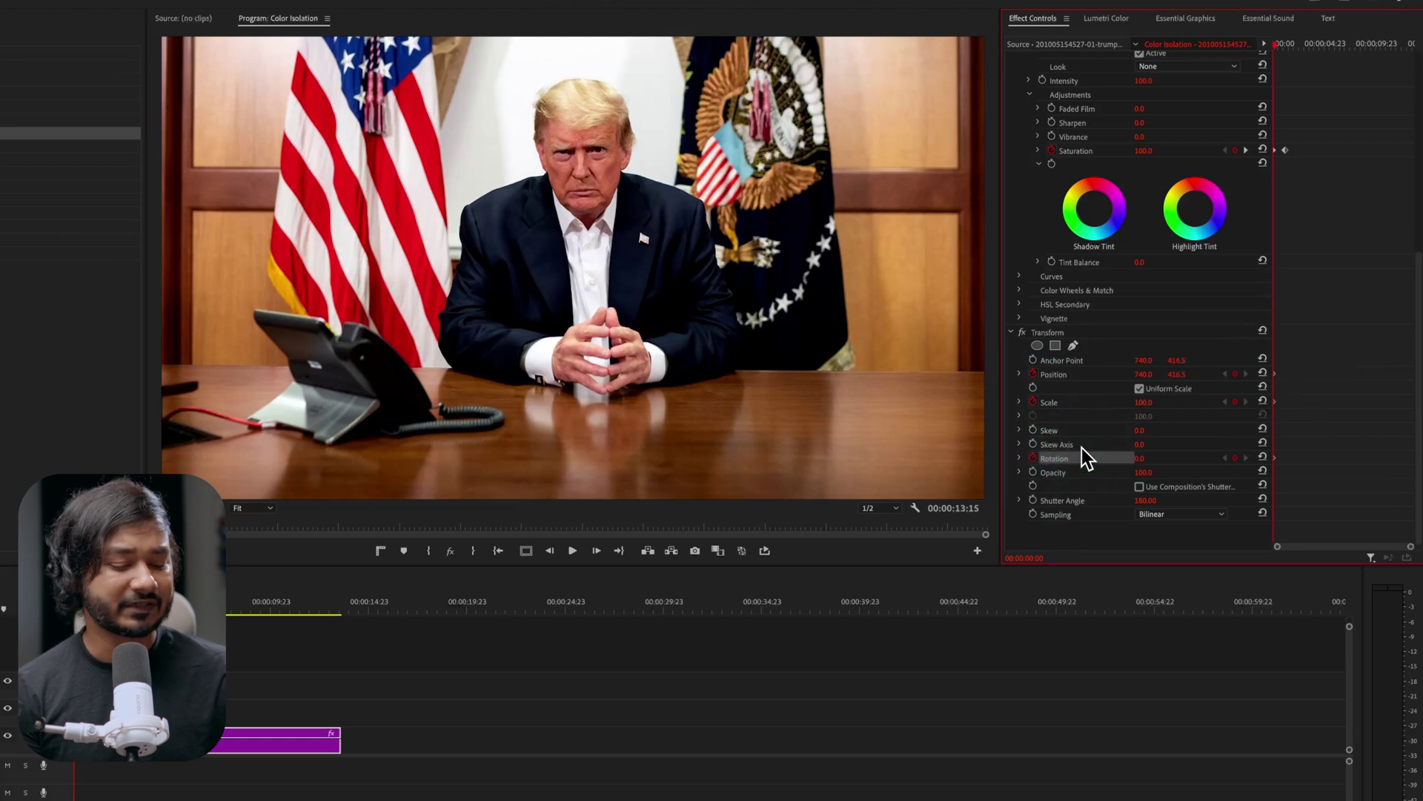
At 00:00:00:07, set the Transform Position to 649, 385.5, Scale to 135 and Rotation to 6°, and play the animation from the start
key(space)
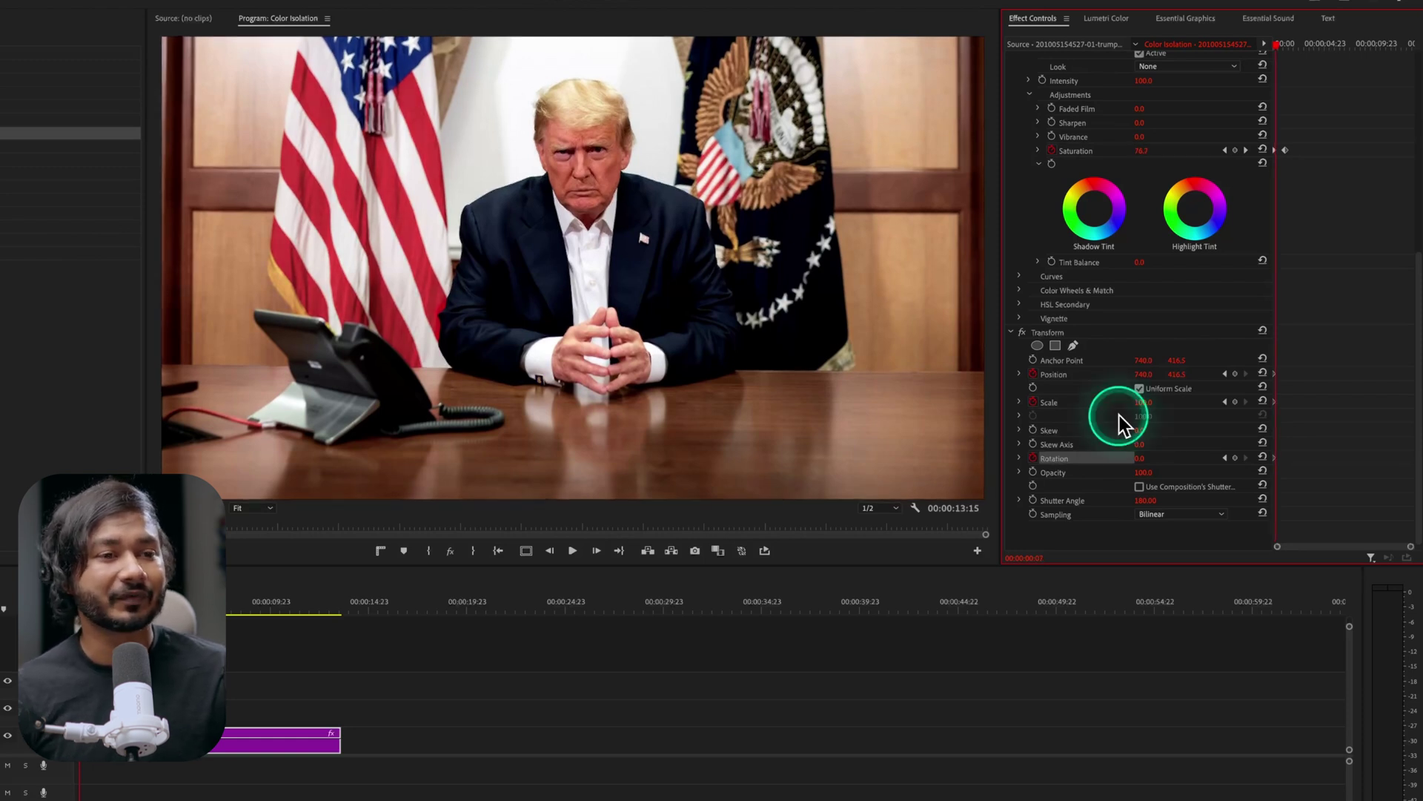
drag(1142, 459, 1188, 377)
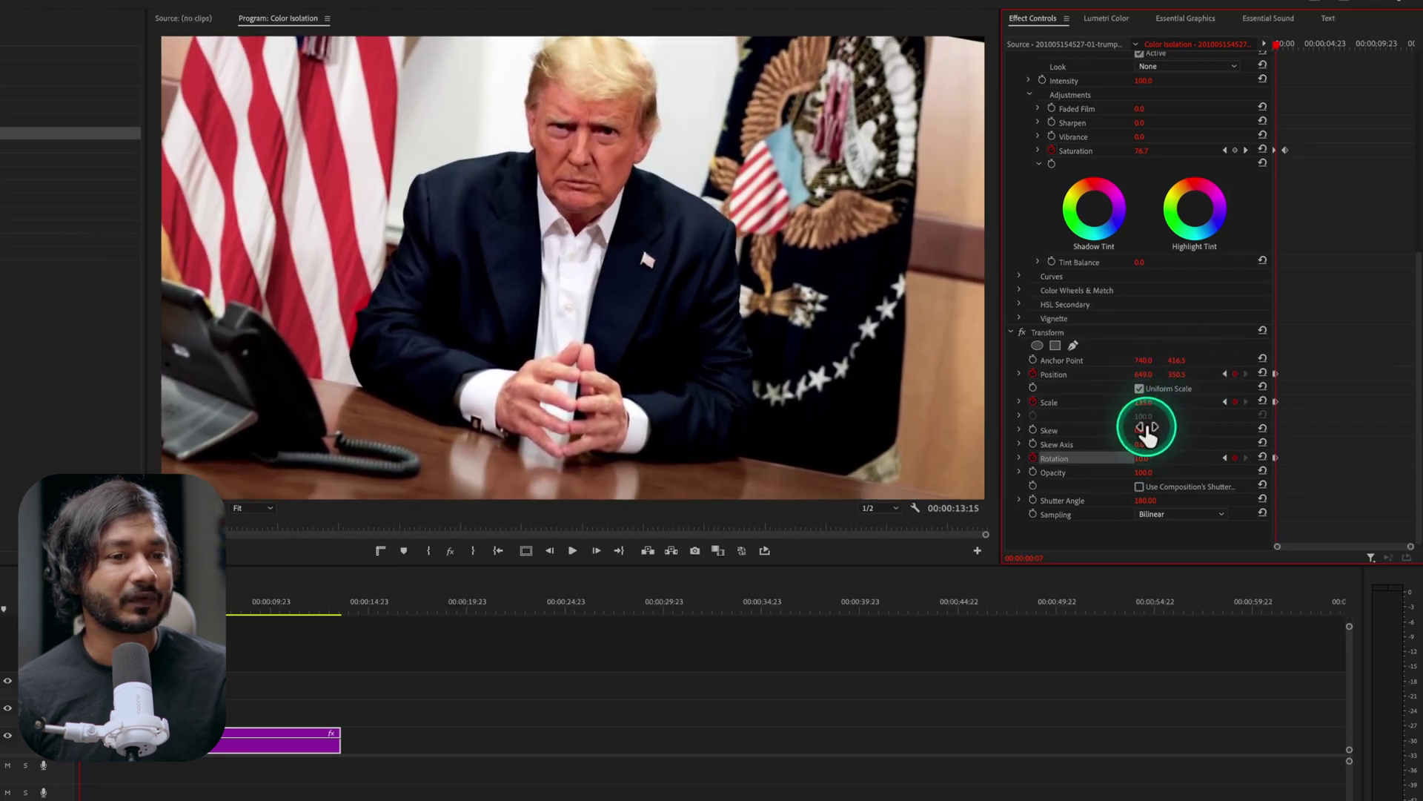
drag(1144, 460, 1143, 455)
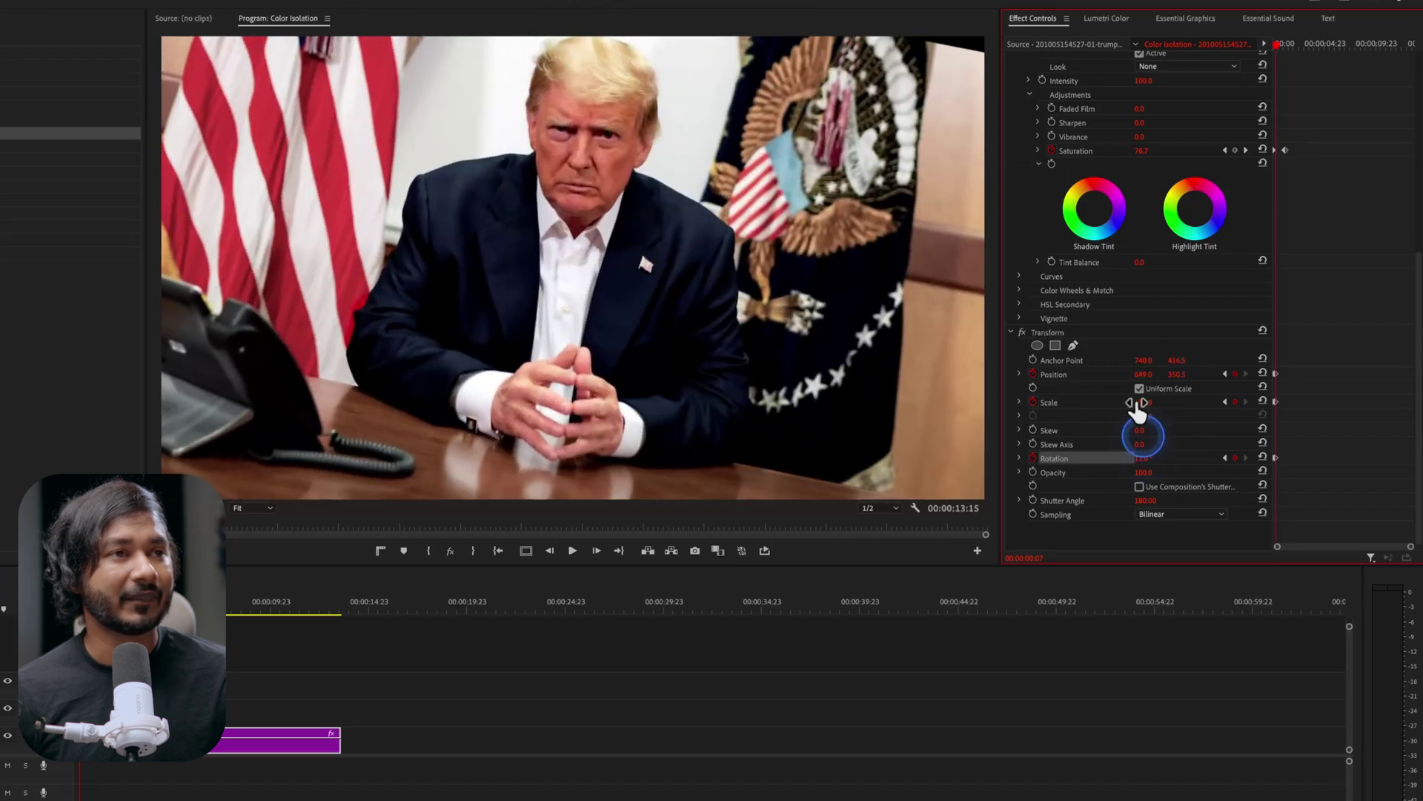
click(1144, 459)
drag(1144, 458, 1141, 457)
drag(1174, 374, 1176, 374)
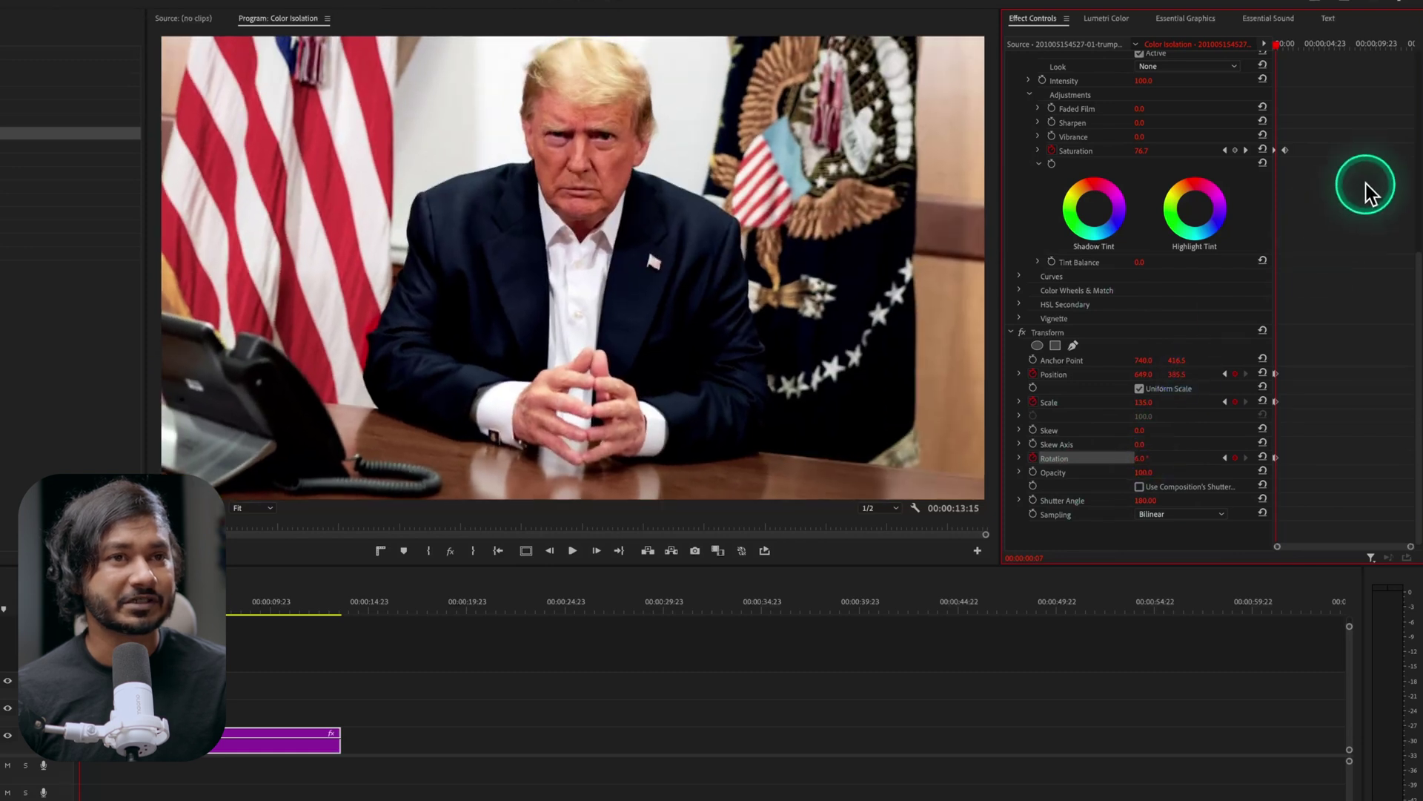
drag(1275, 47, 1136, 85)
key(space)
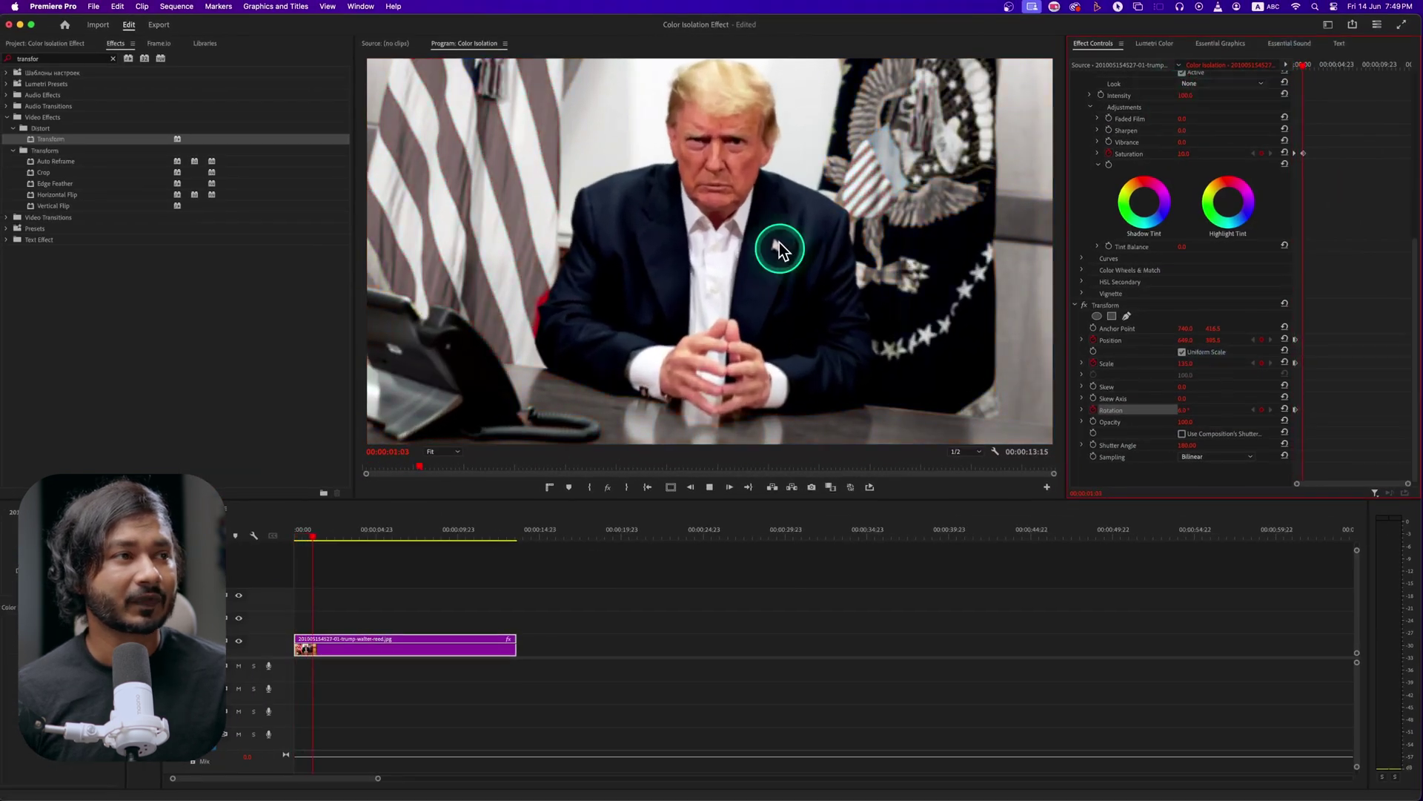
key(space)
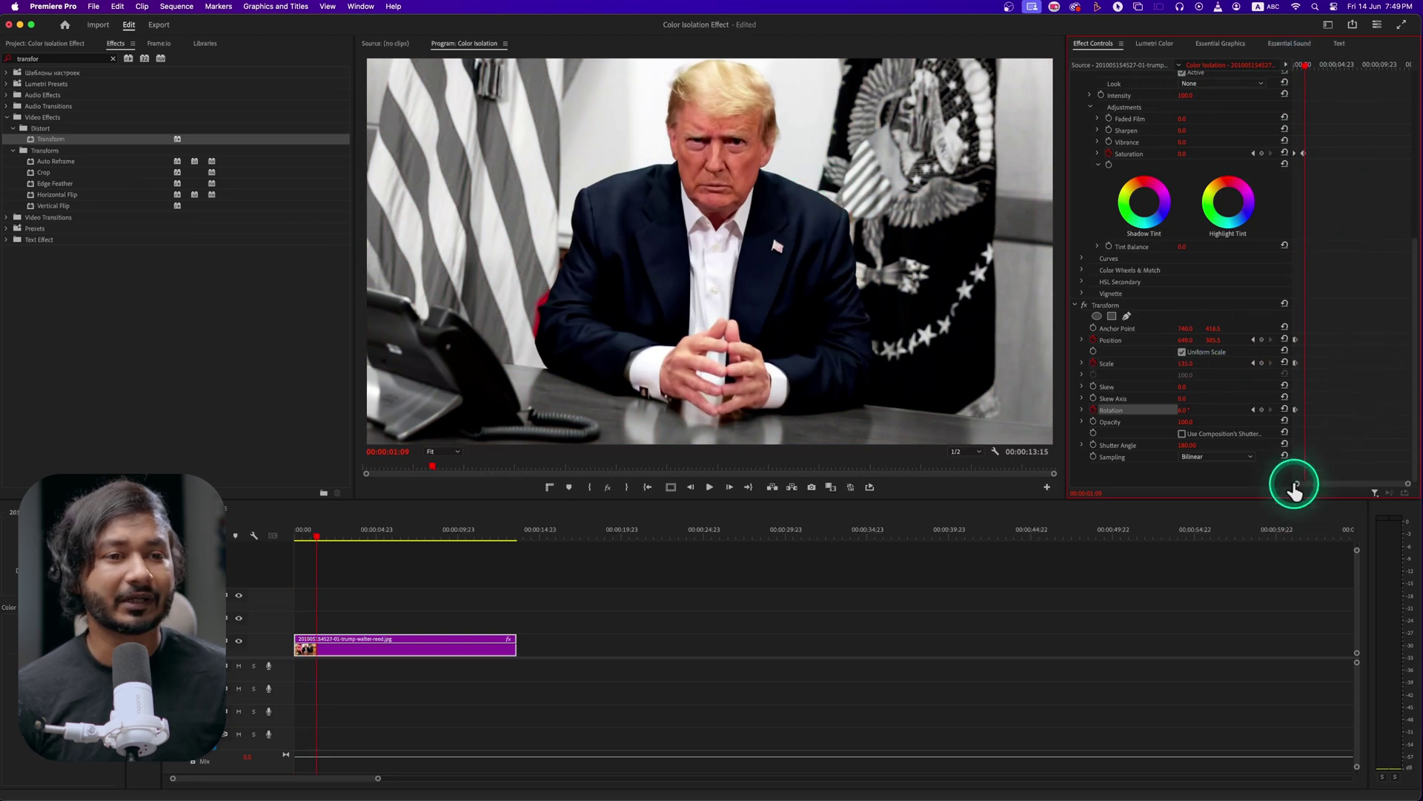
Maximize the effect controls and move the second Transform Position, Scale and Rotation keyframes together to about 0.6 seconds
click(1088, 44)
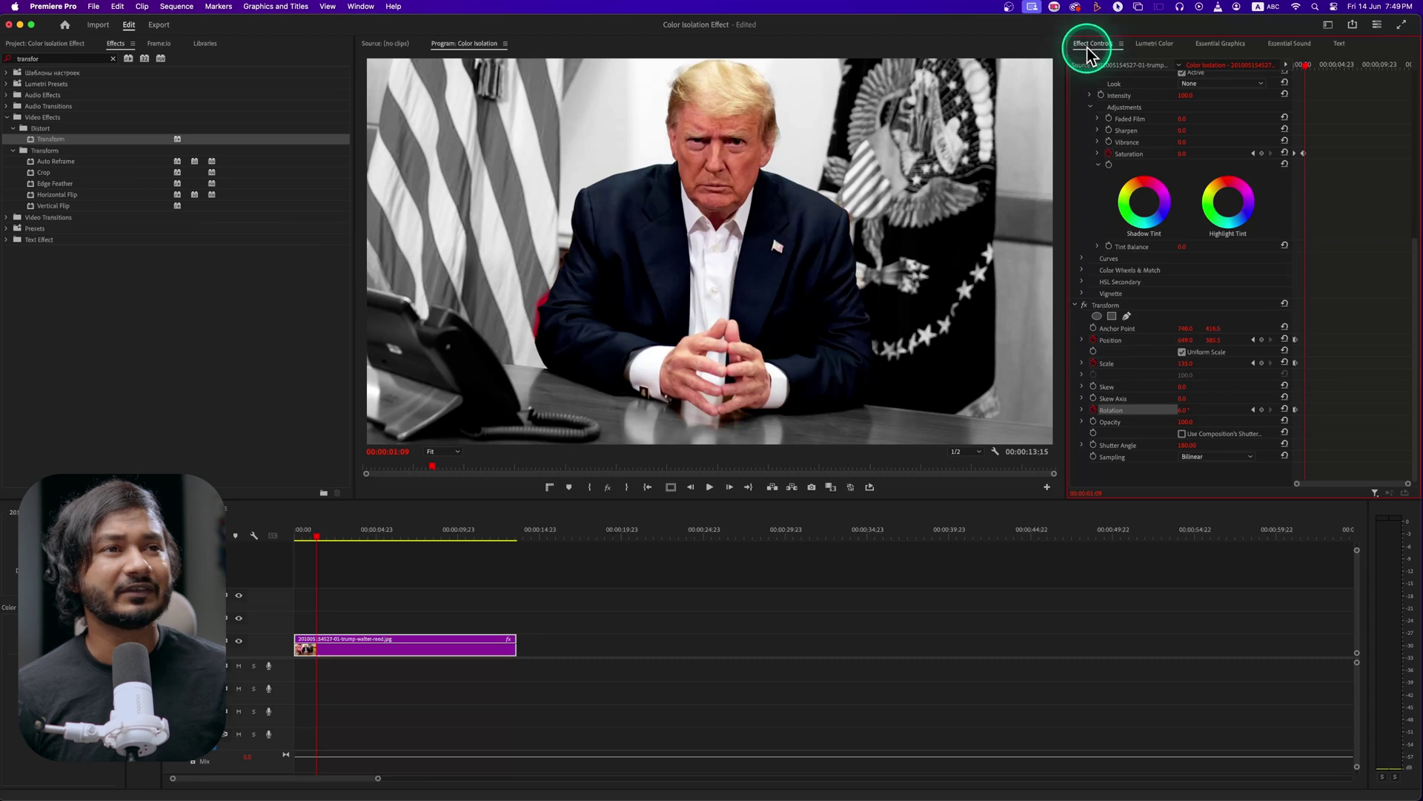
double_click(1087, 46)
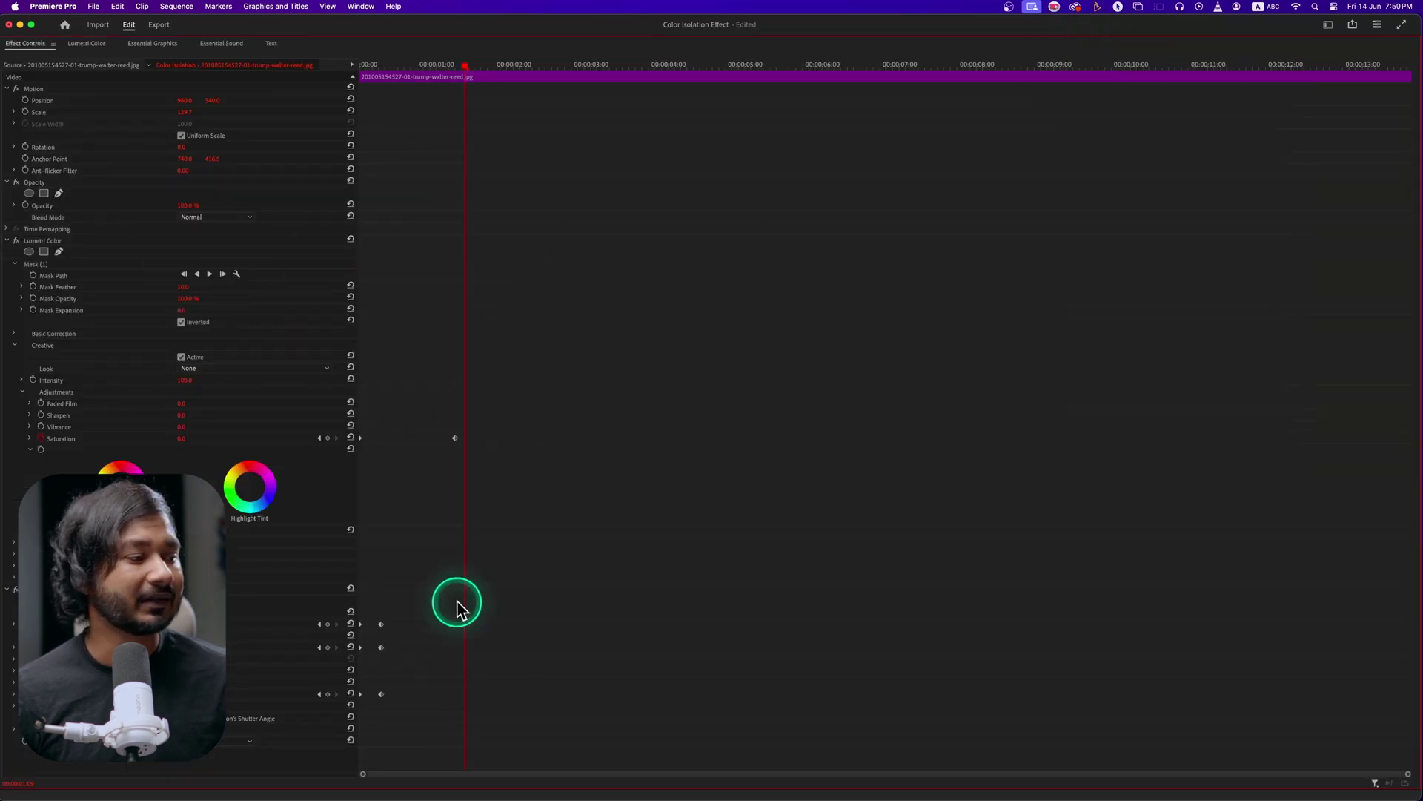
drag(400, 579, 377, 693)
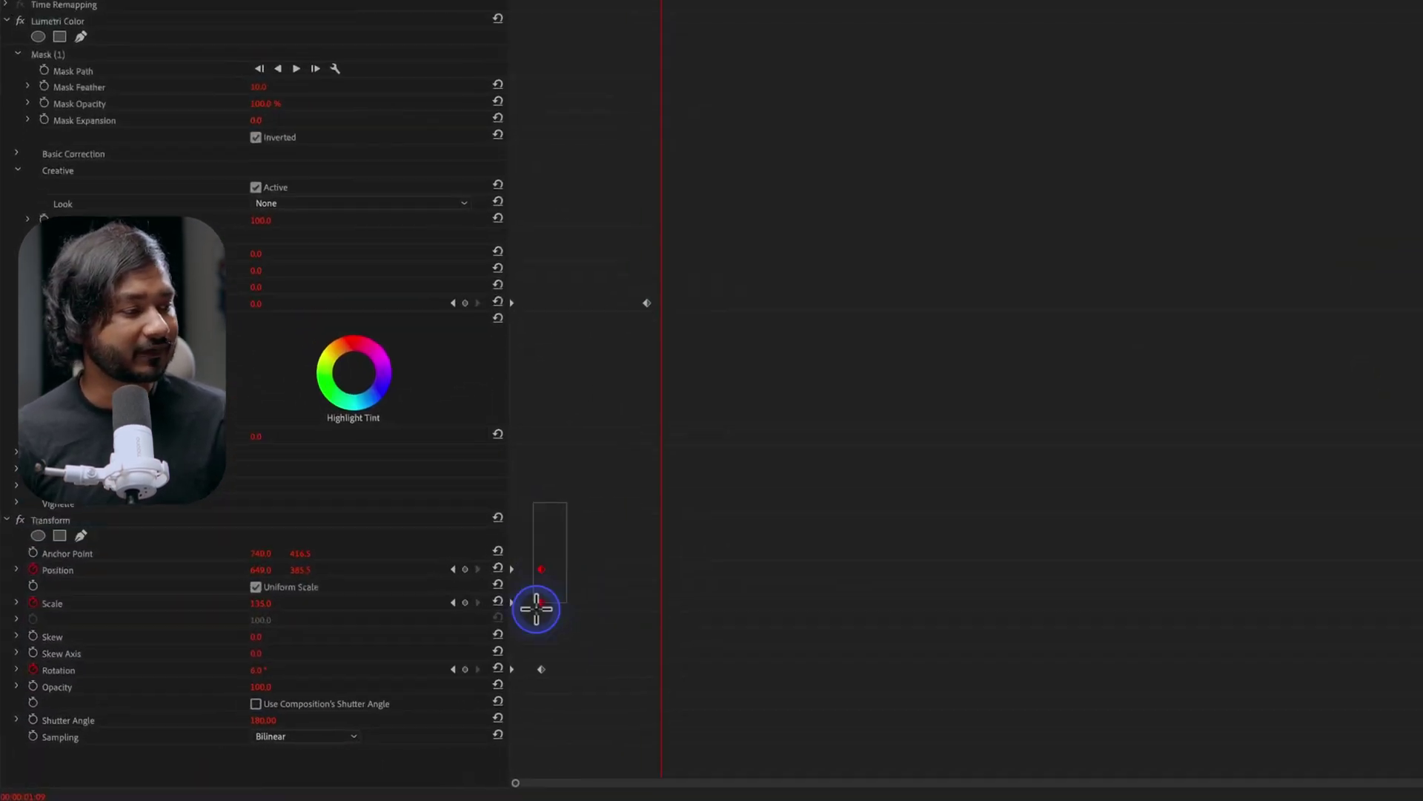
drag(538, 668, 543, 676)
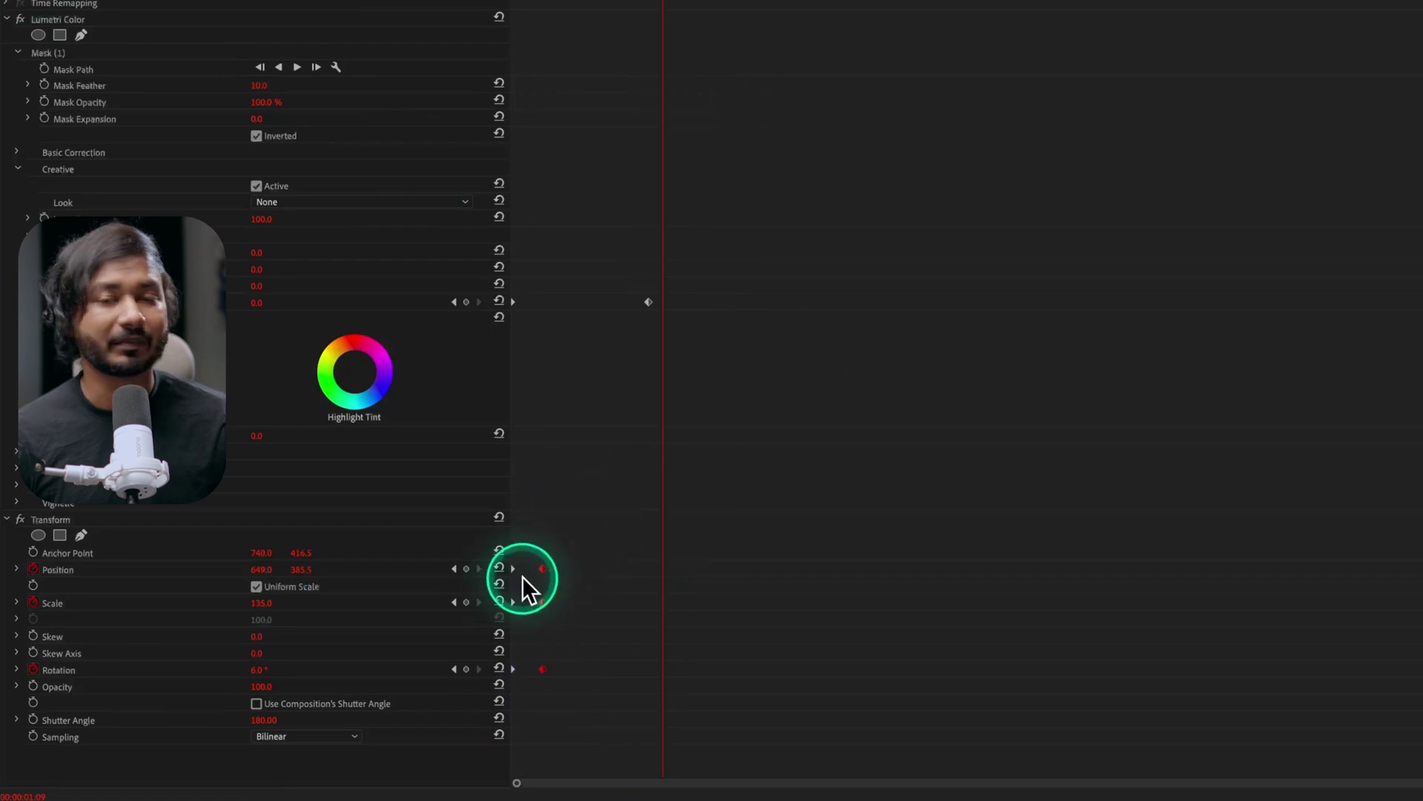
drag(542, 569, 581, 568)
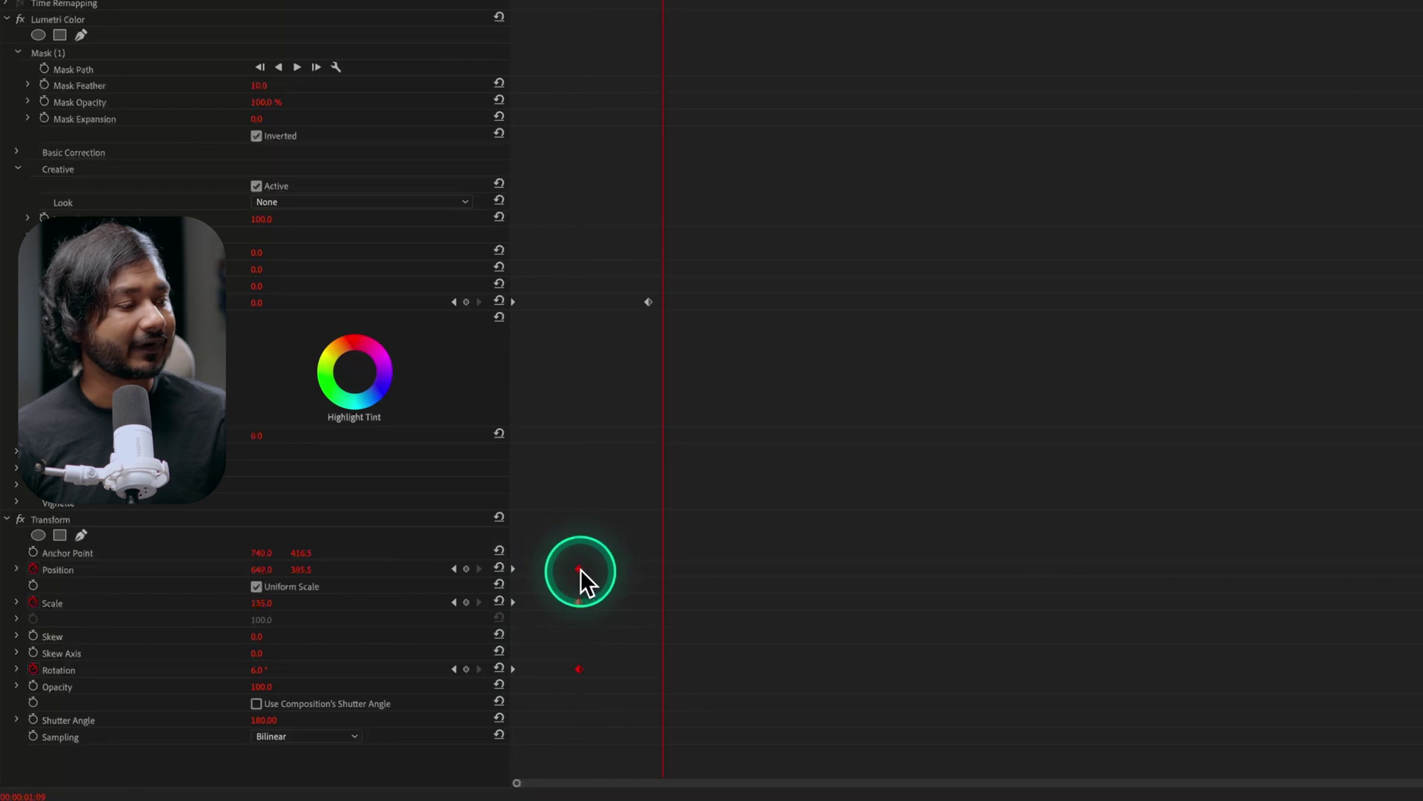
Apply Ease In temporal interpolation to the selected second Position, Scale and Rotation keyframes
right_click(581, 569)
mouse_move(660, 716)
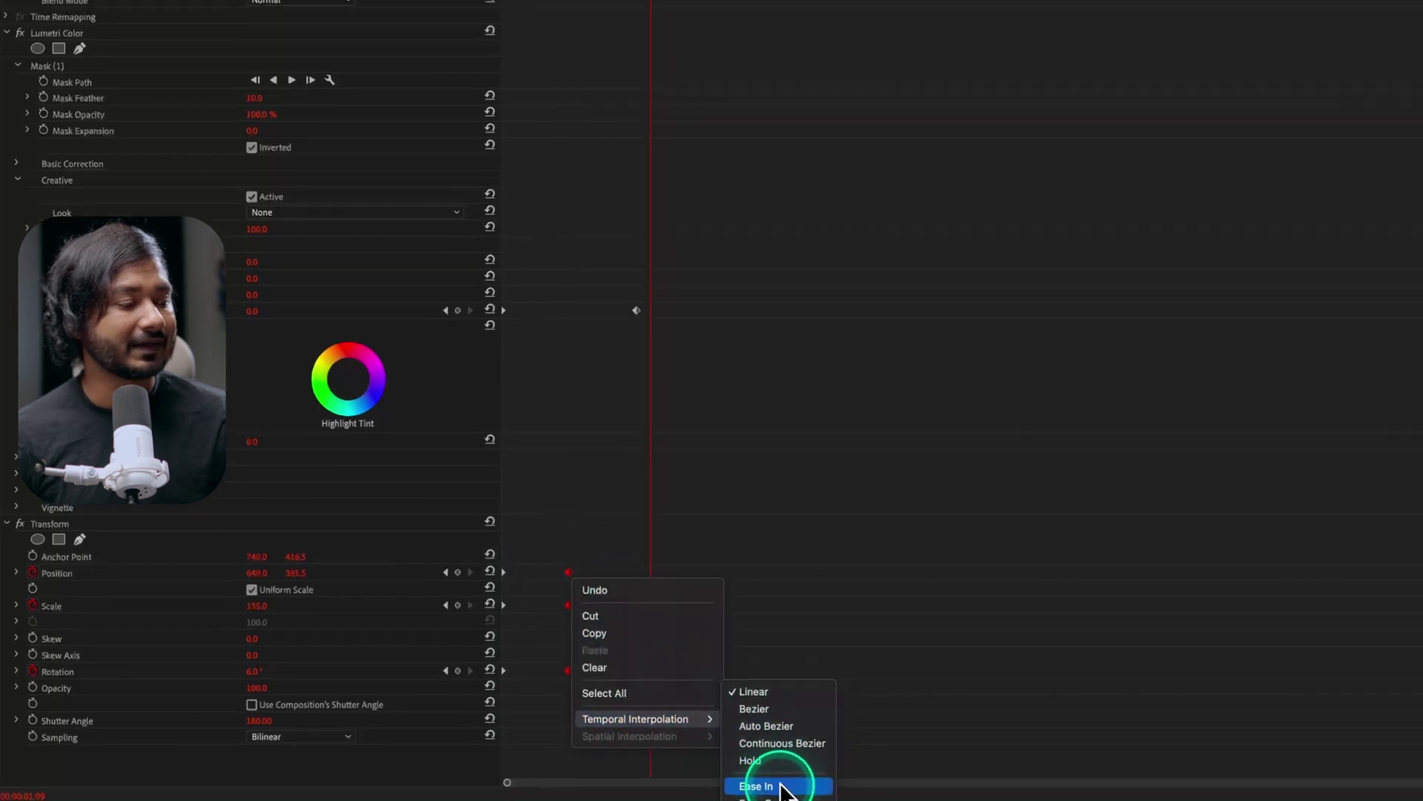
click(781, 788)
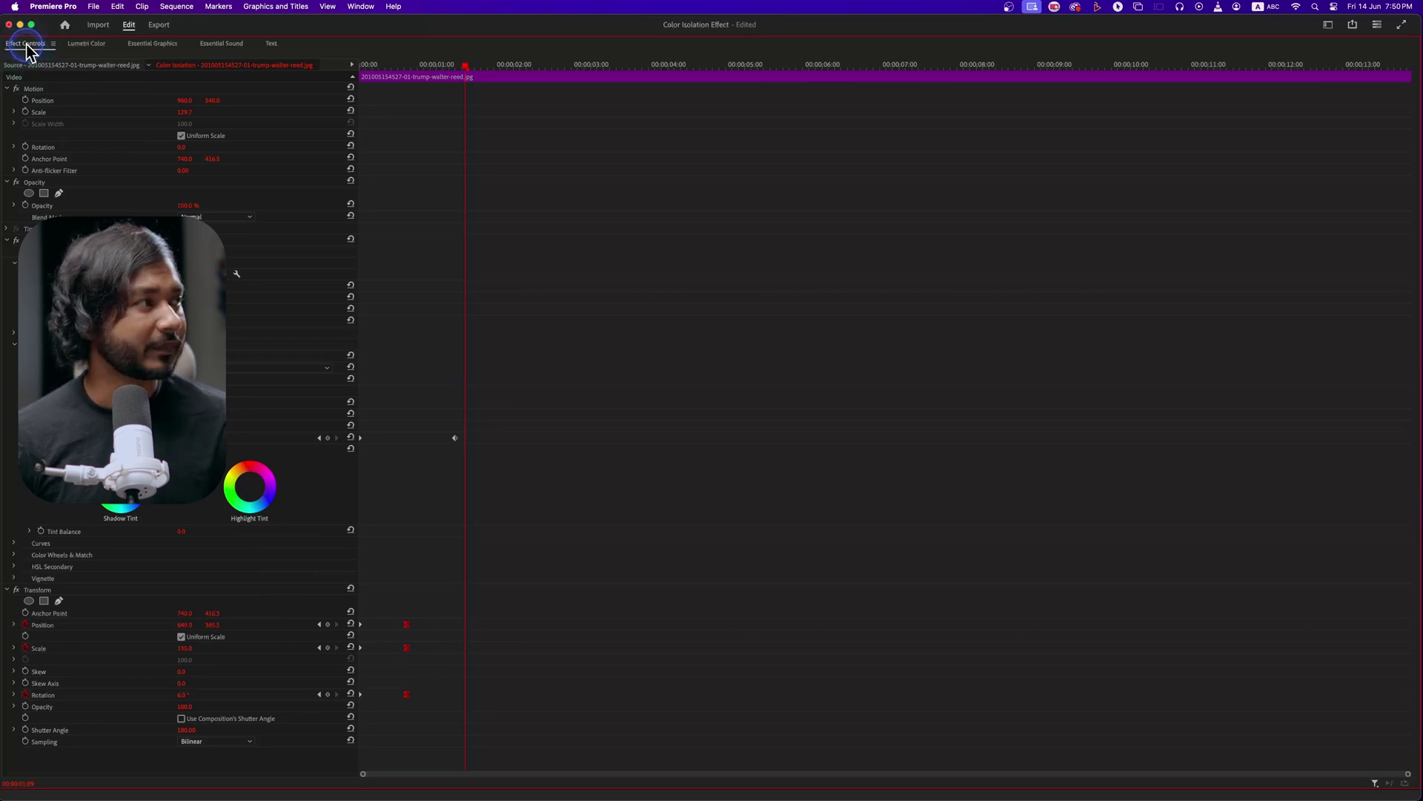
Restore the effect controls to normal size and play the eased animation from the start of the clip
double_click(26, 44)
drag(331, 537, 234, 544)
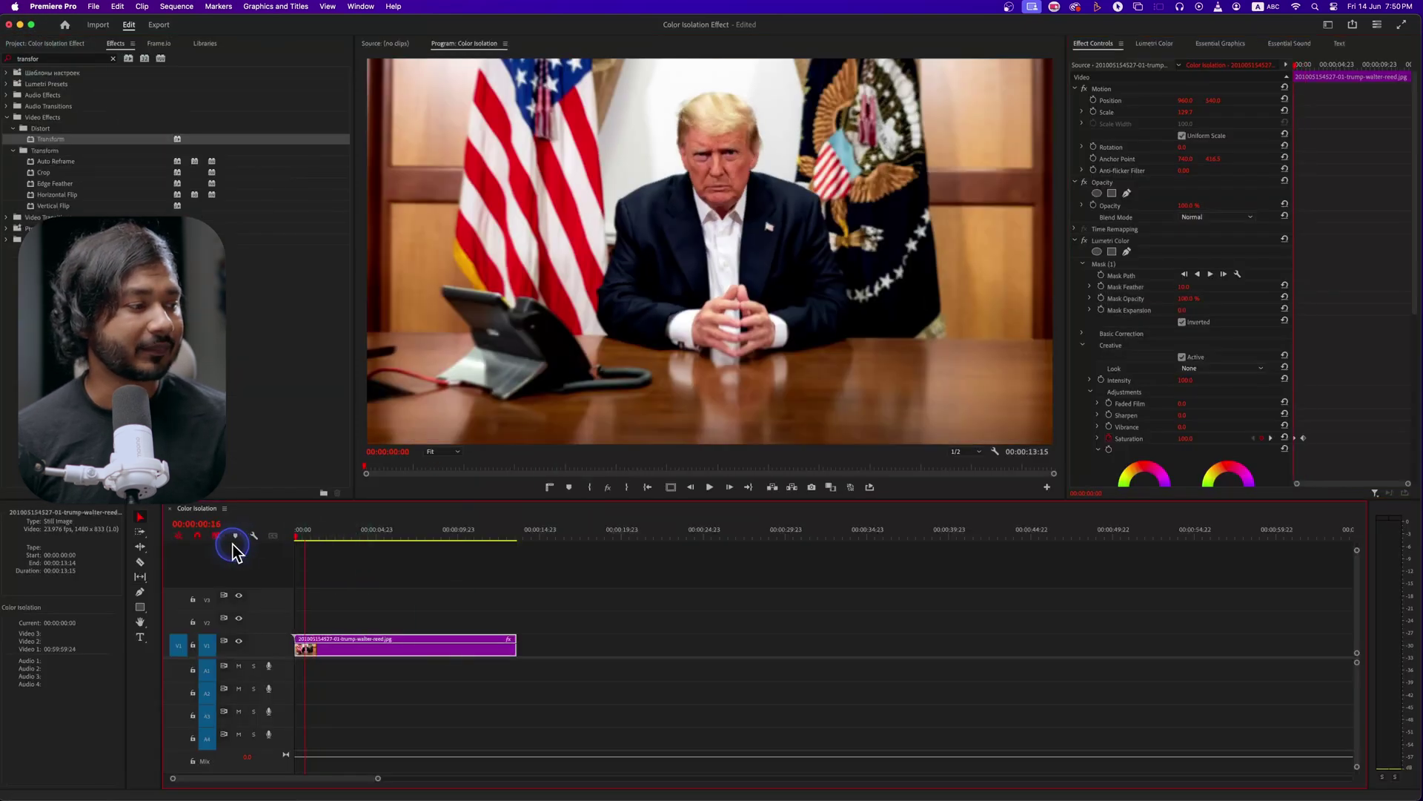
key(space)
key(space)
drag(320, 535, 254, 544)
key(space)
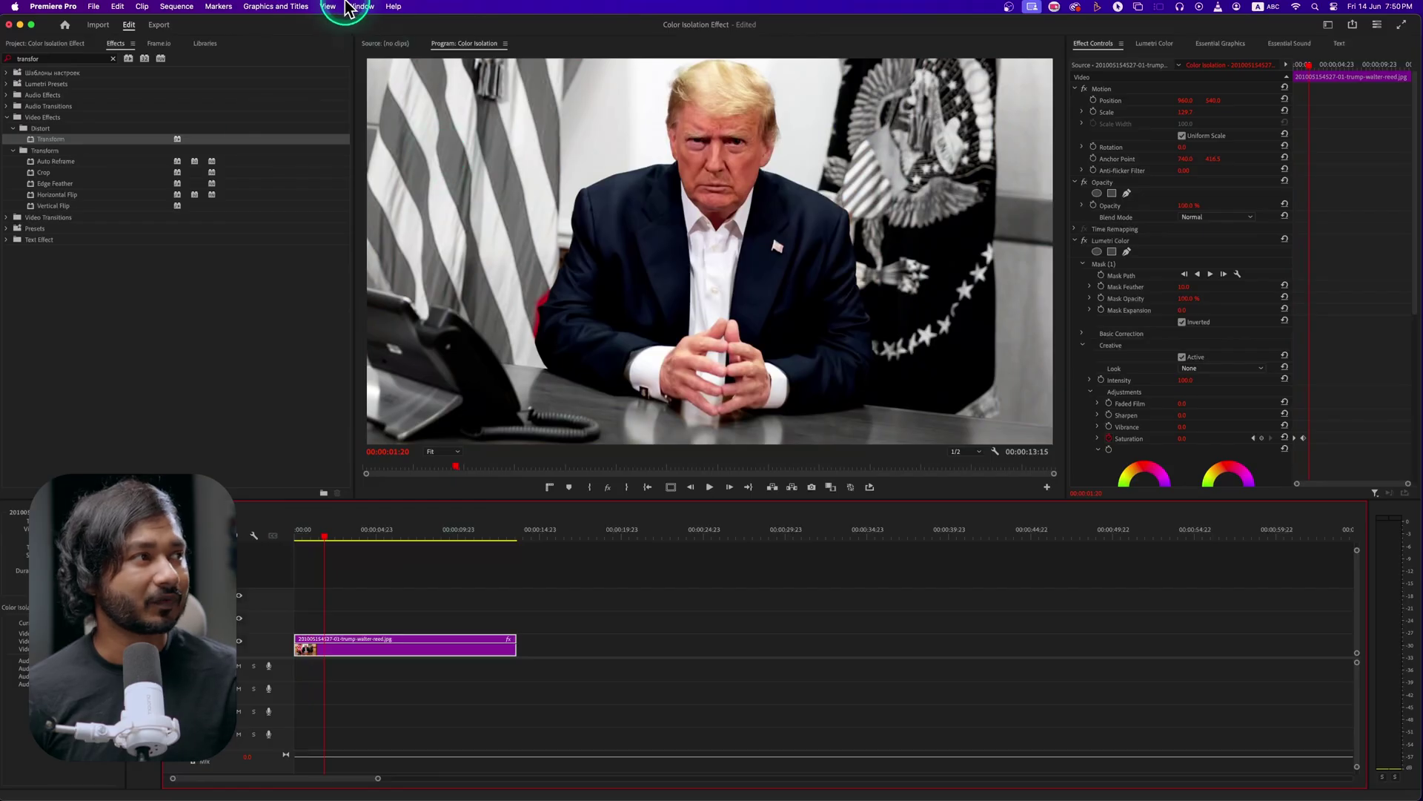
Open the Premiere Composer extension and browse the Sounds folder of its Starter Pack
click(348, 7)
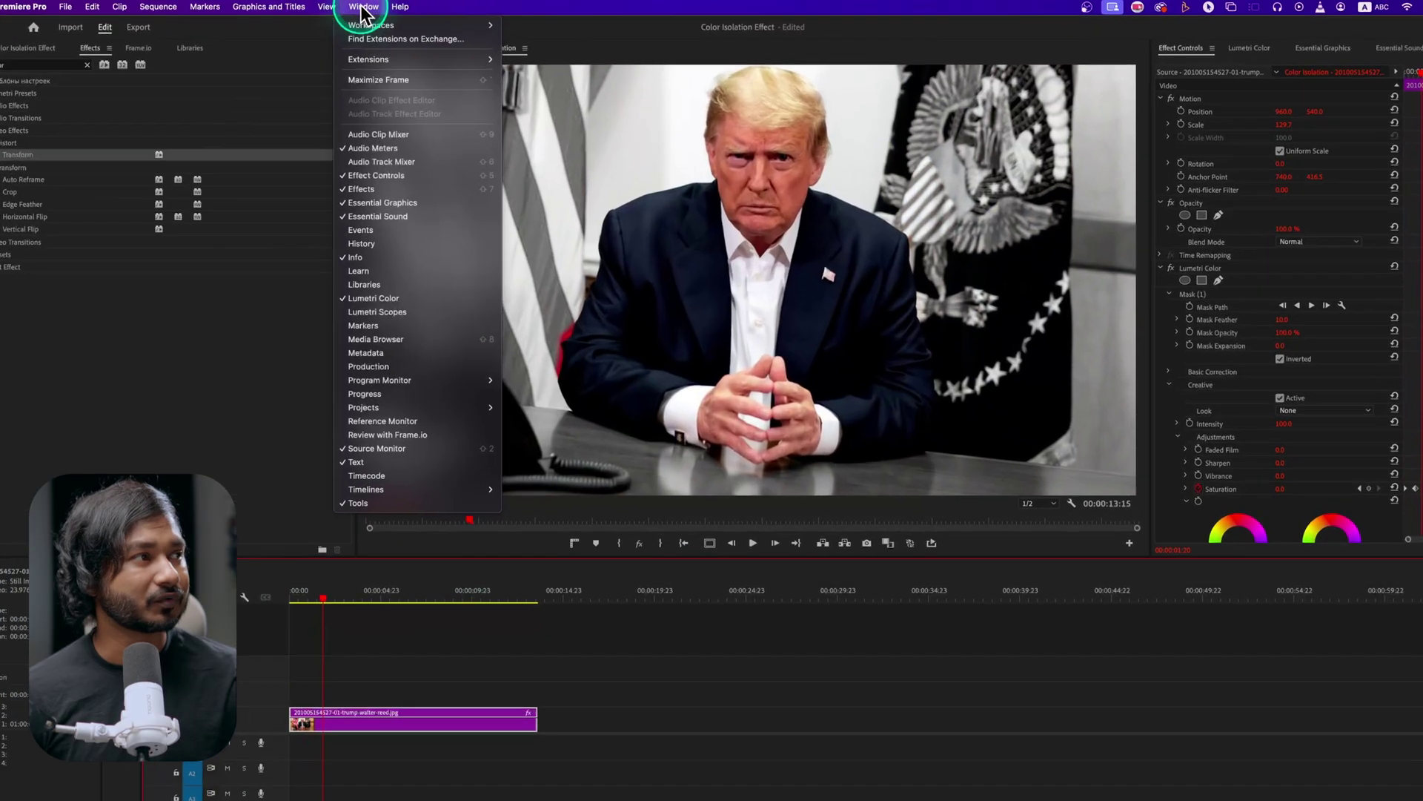
mouse_move(402, 51)
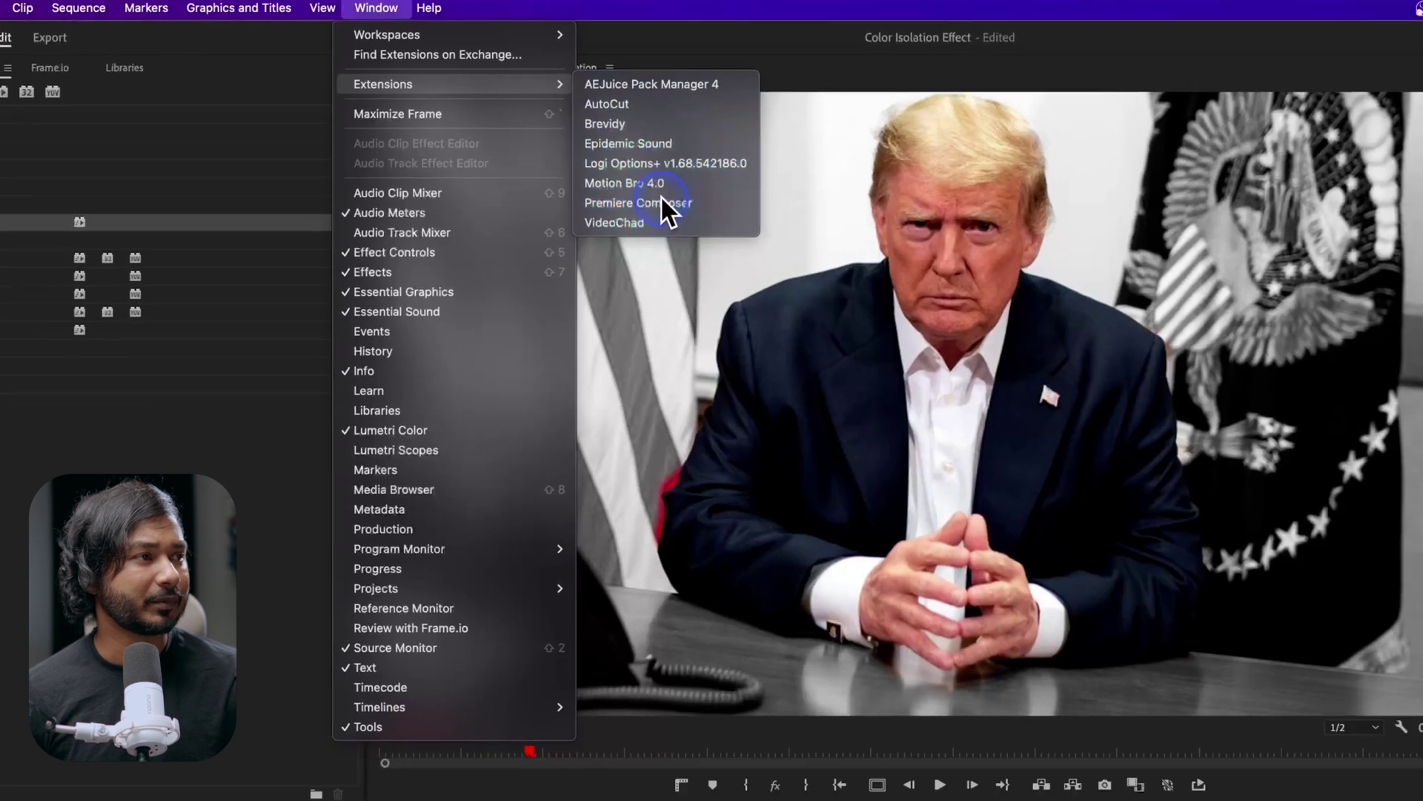
click(662, 202)
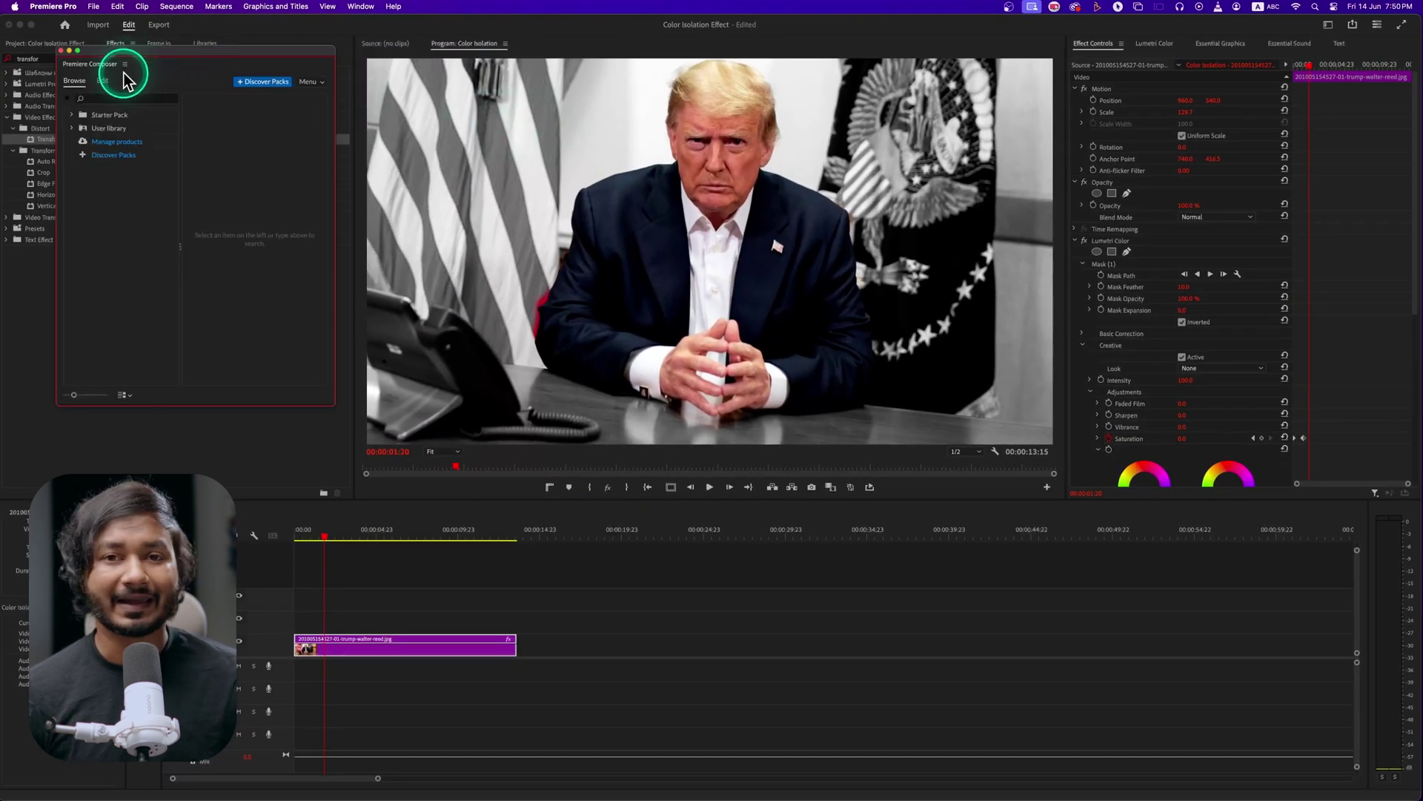
click(72, 116)
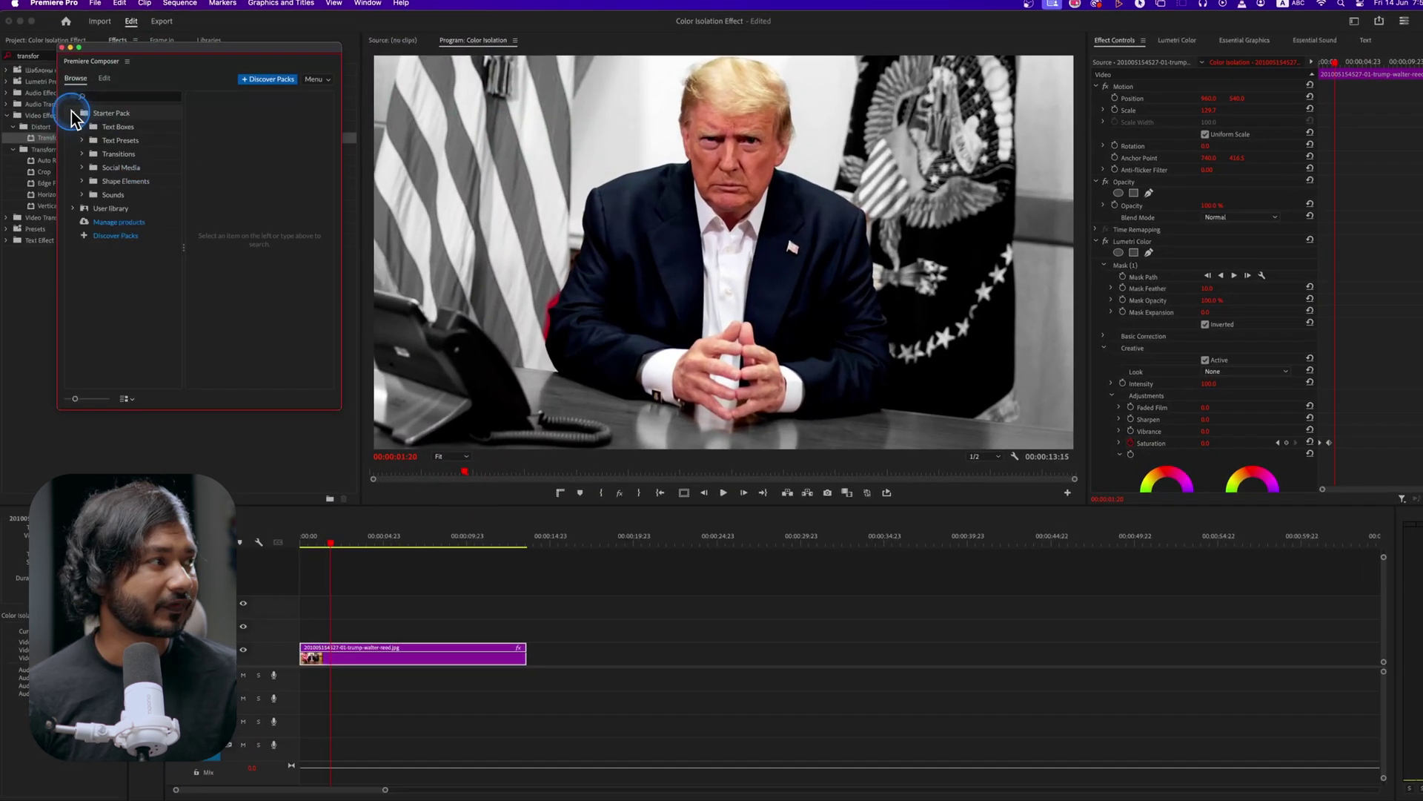
click(111, 195)
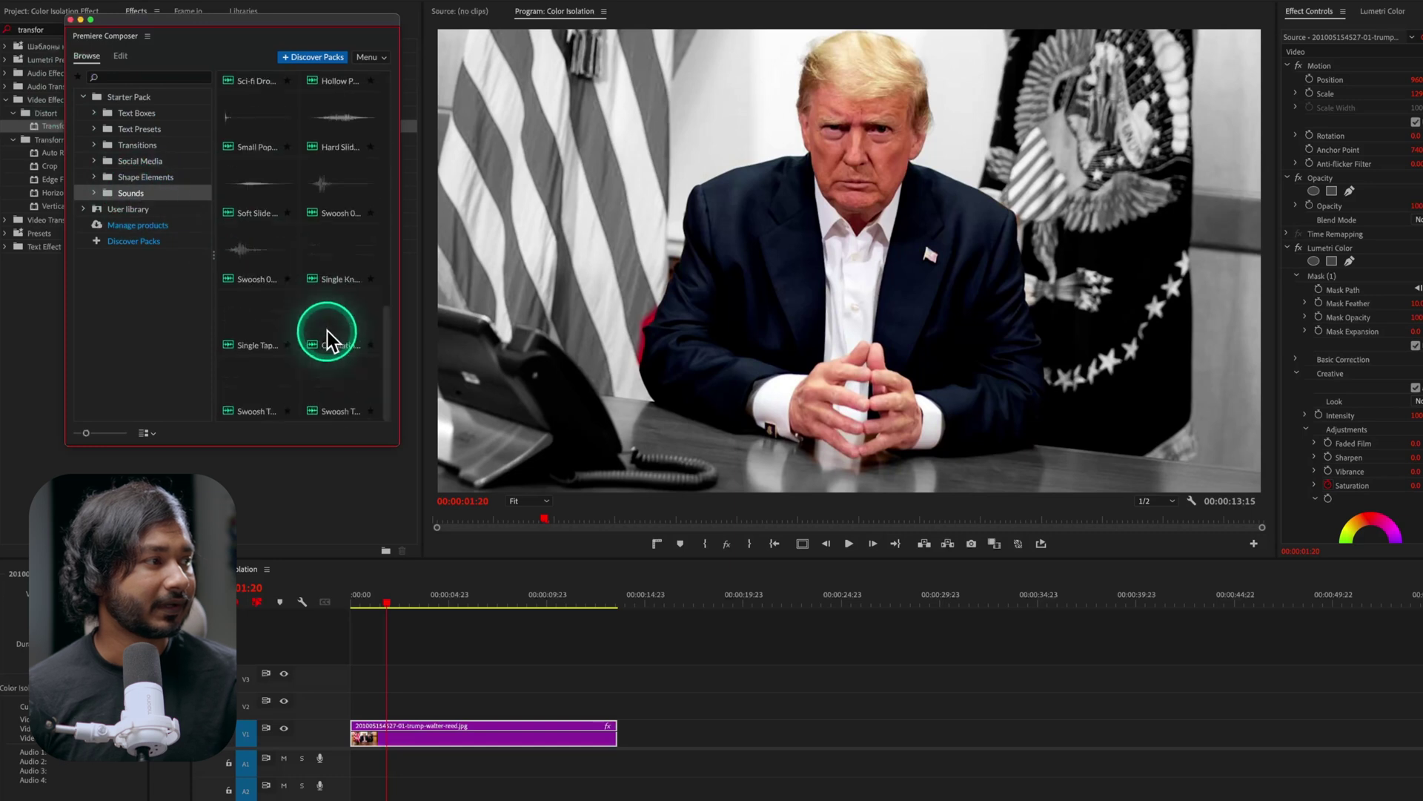
Preview the Swoosh Transition 23 sound and add it to the timeline below the image clip
click(320, 375)
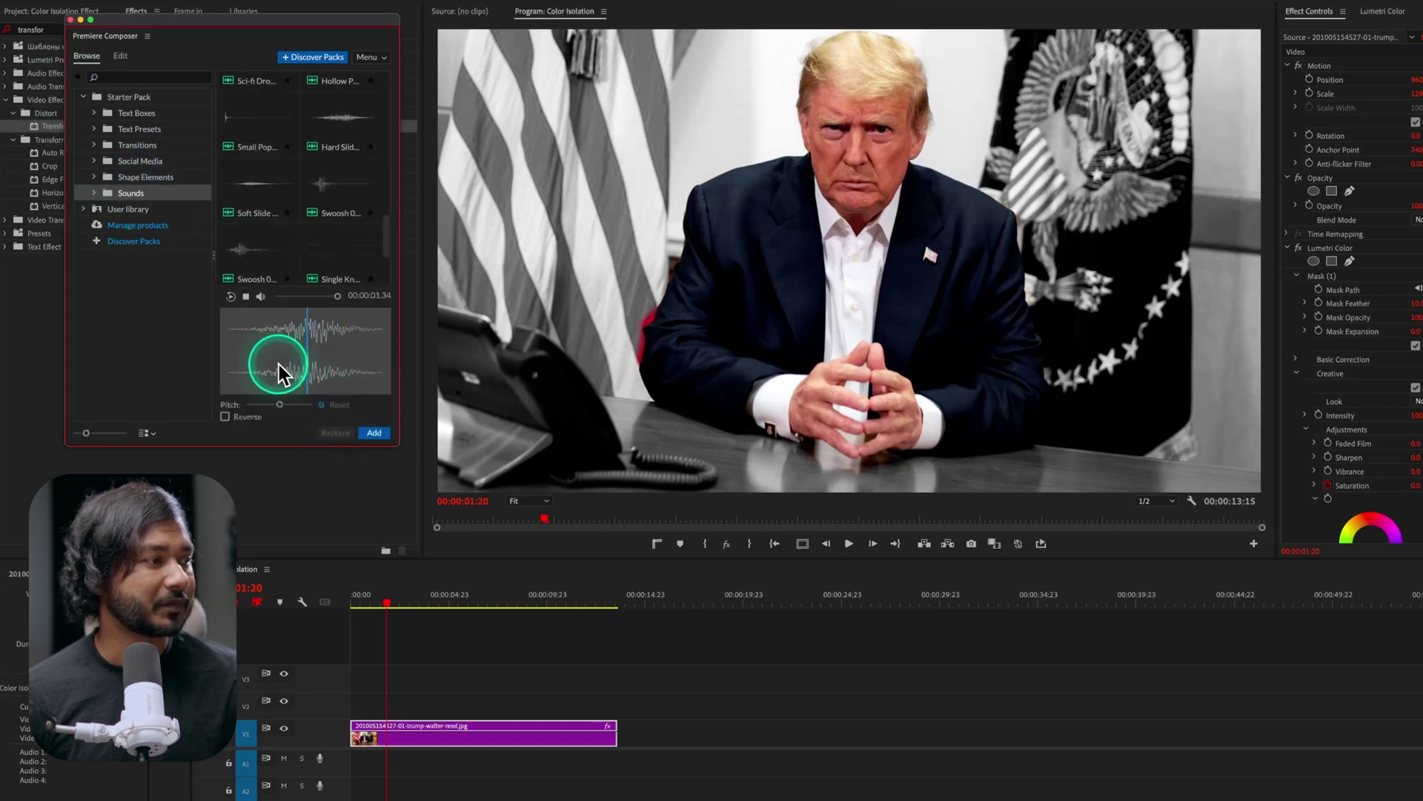
click(369, 433)
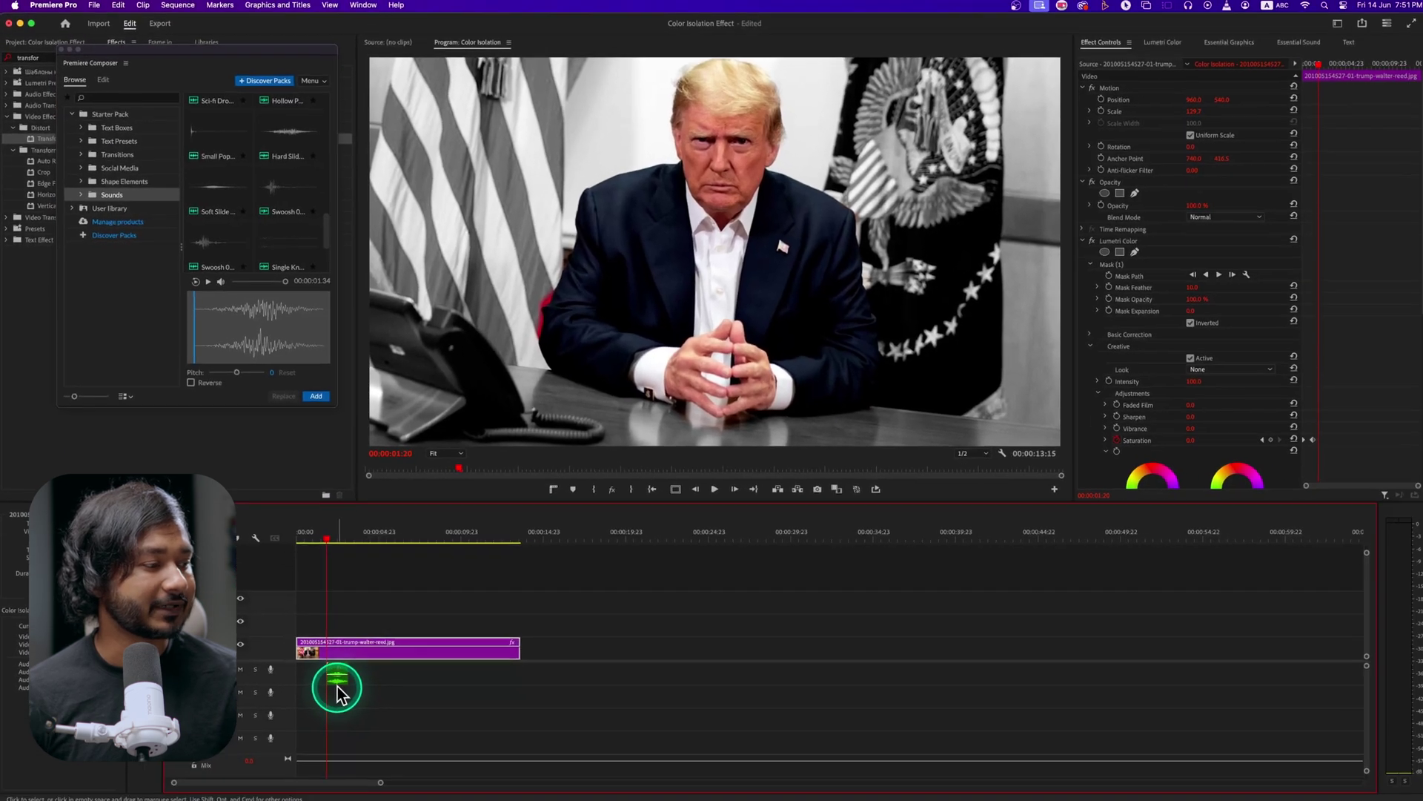
click(398, 769)
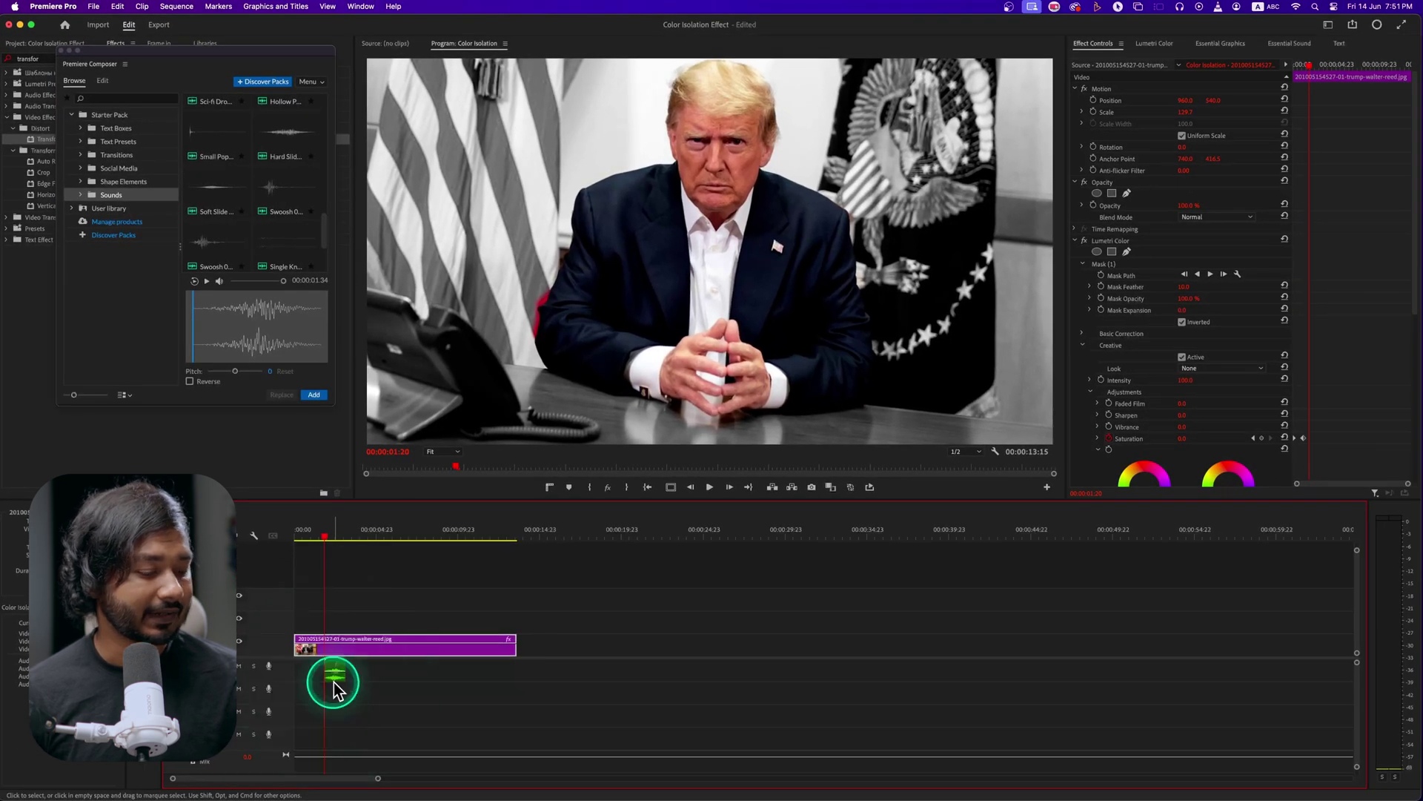
Move the swoosh sound on audio track A1 to the very start of the sequence, aligned with the image clip
scroll(333, 682, up, 5)
scroll(344, 669, left, 5)
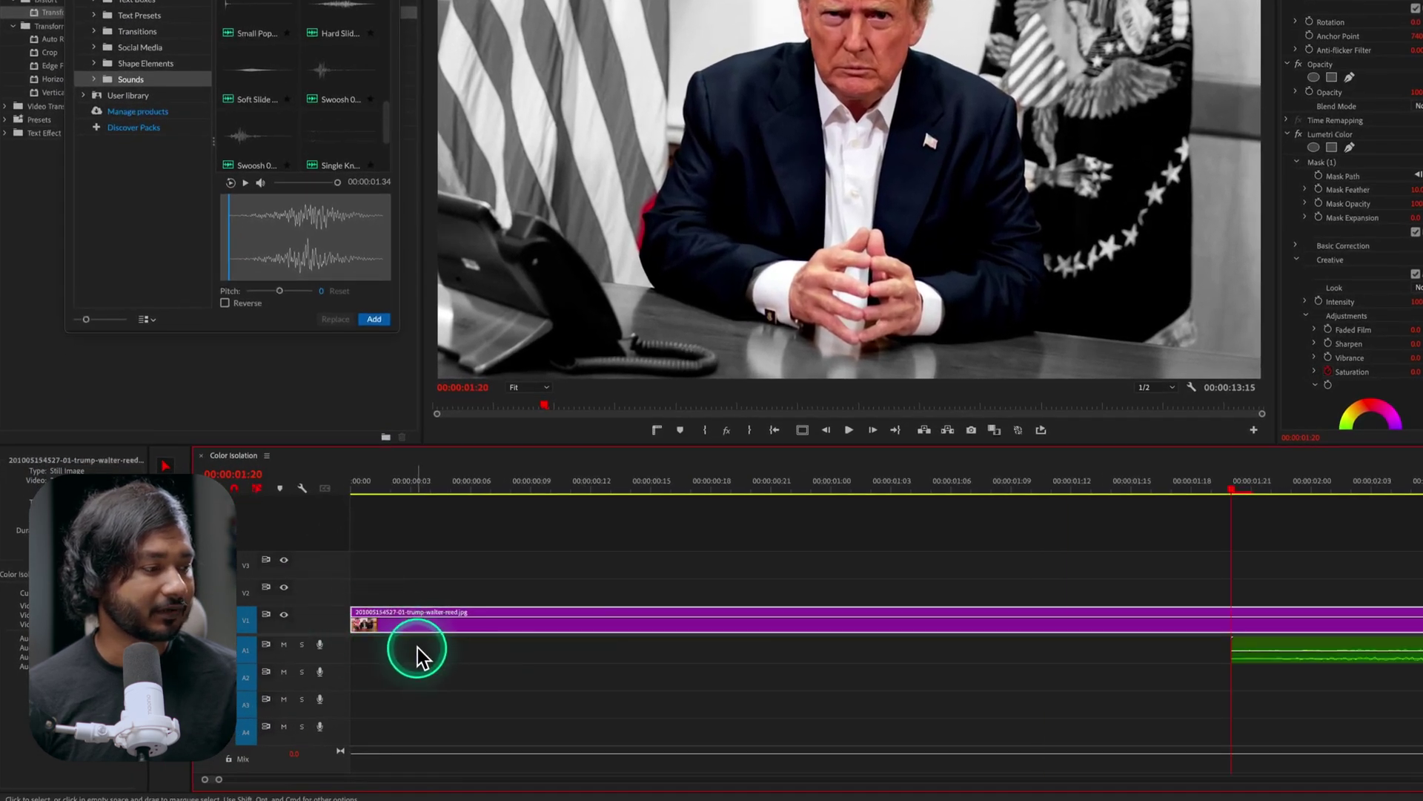
key(minus)
drag(1008, 667, 445, 662)
mouse_move(354, 658)
mouse_down()
mouse_move(459, 657)
mouse_move(357, 659)
mouse_up()
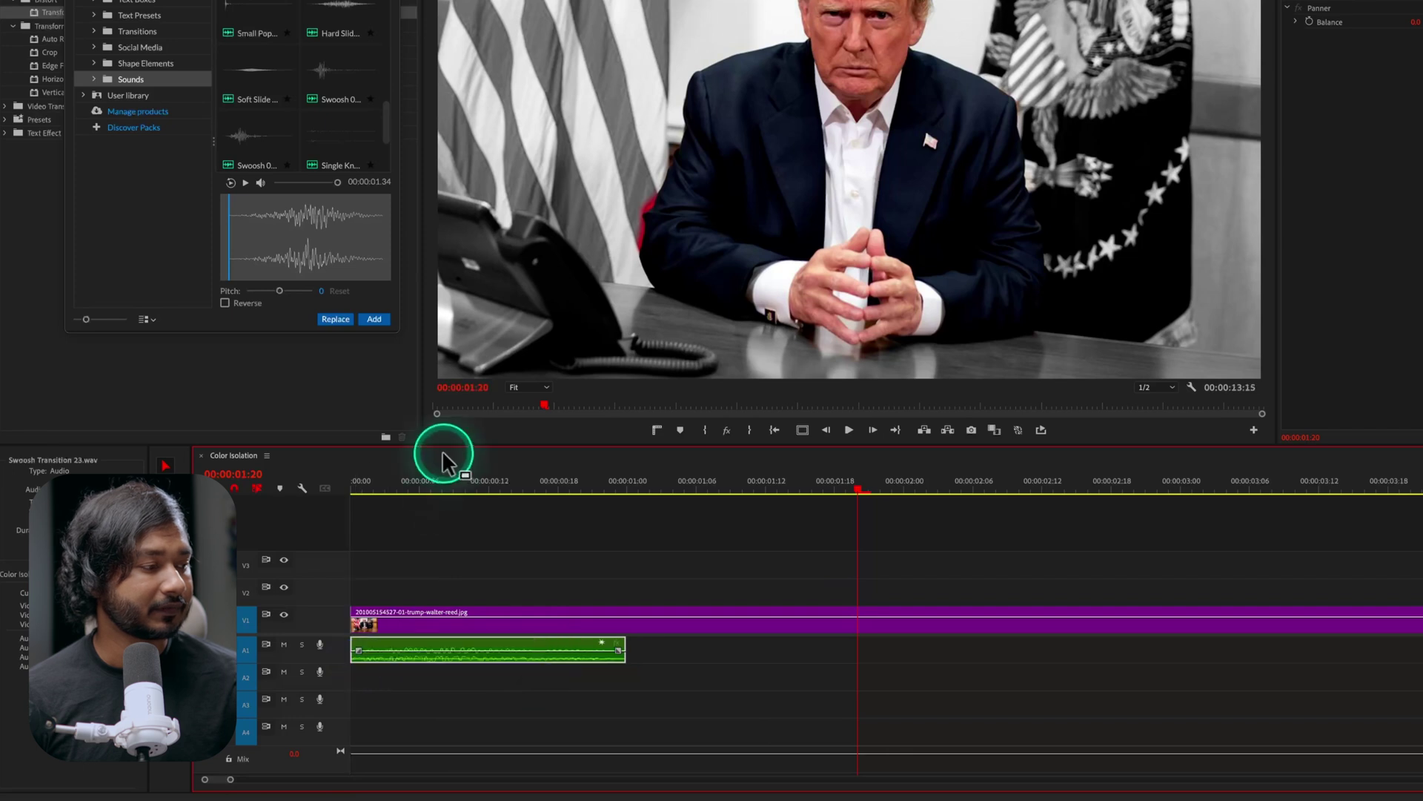
Play the sequence from the start twice to check the swoosh sound against the zoom animation
drag(409, 483, 328, 490)
key(space)
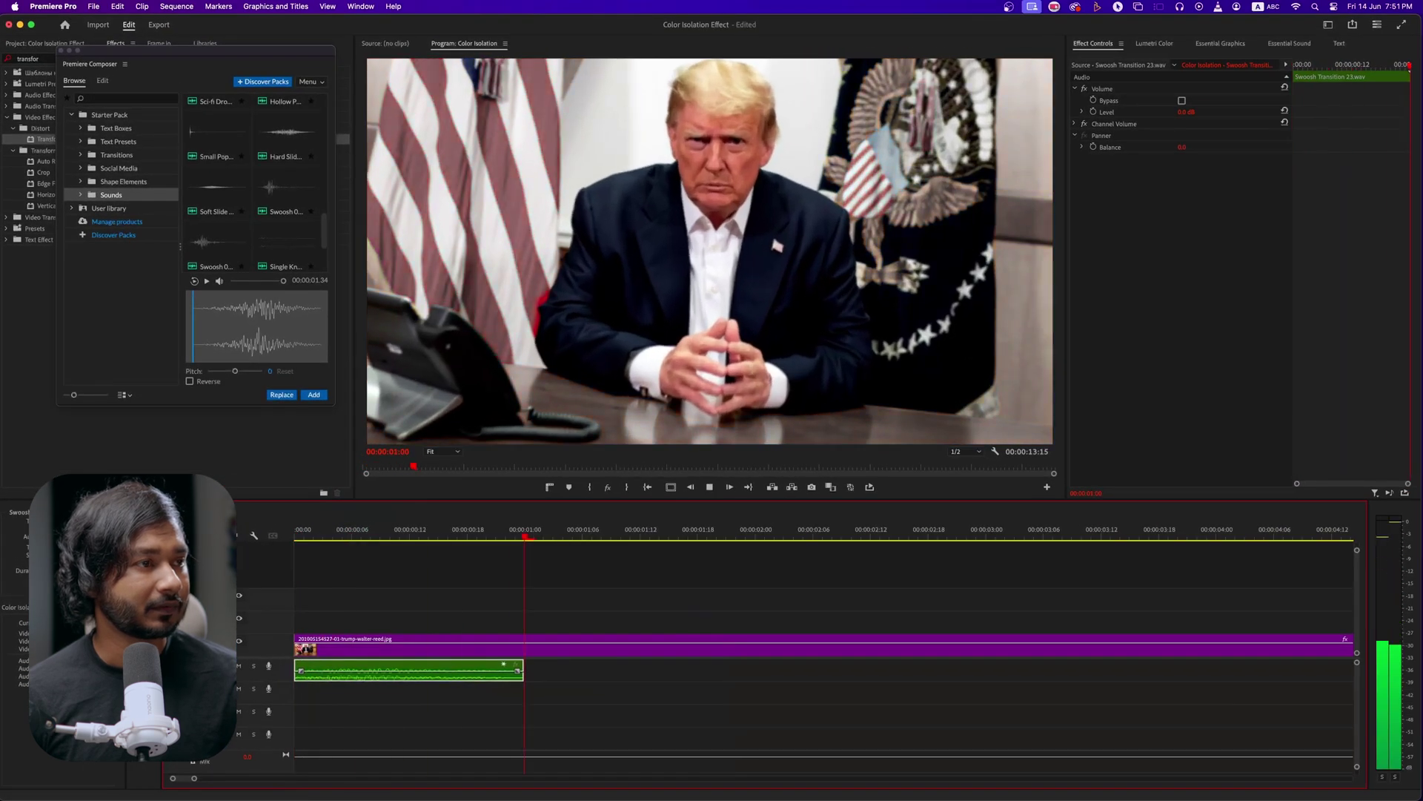
key(space)
drag(353, 540, 293, 548)
key(space)
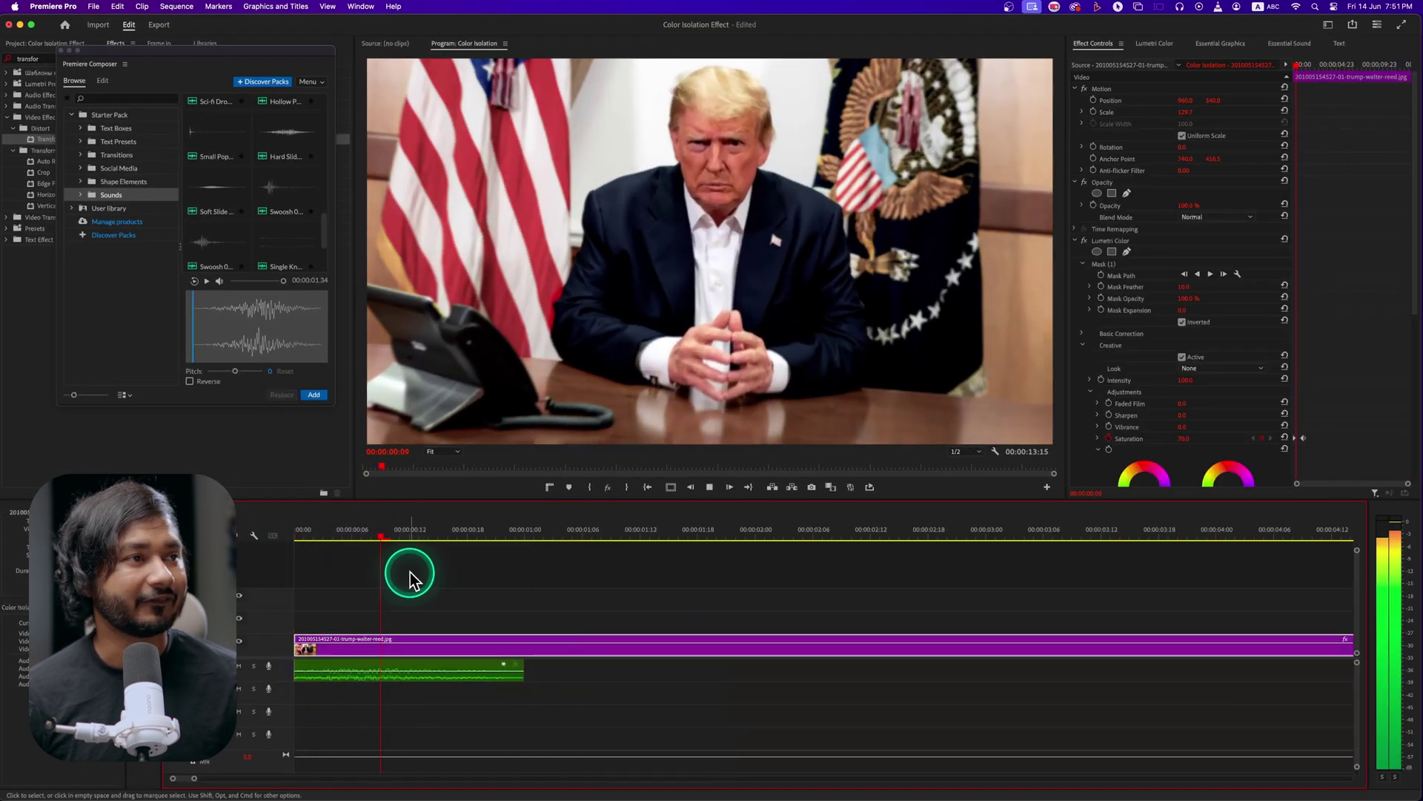